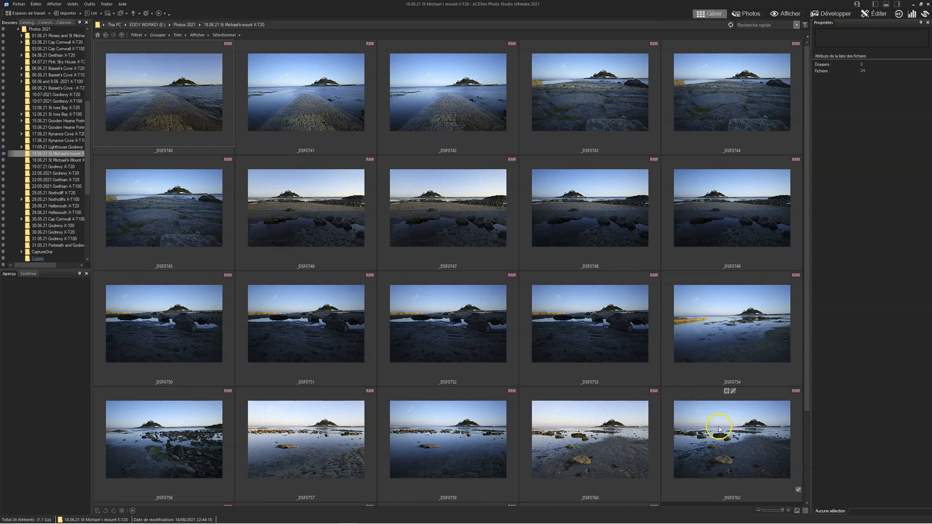
- Preview several photos of the St Michael's Mount folder in the Pellicule view, and return to the Vignettes view
mouse_move(779, 510)
left_mouse_down()
mouse_move(767, 512)
mouse_move(788, 512)
mouse_move(756, 511)
mouse_move(786, 512)
left_mouse_up()
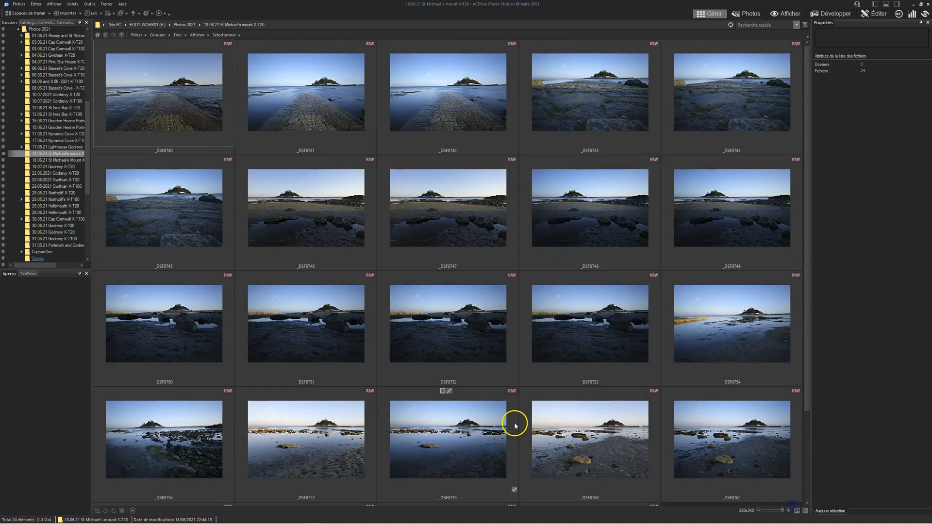
left_click(198, 36)
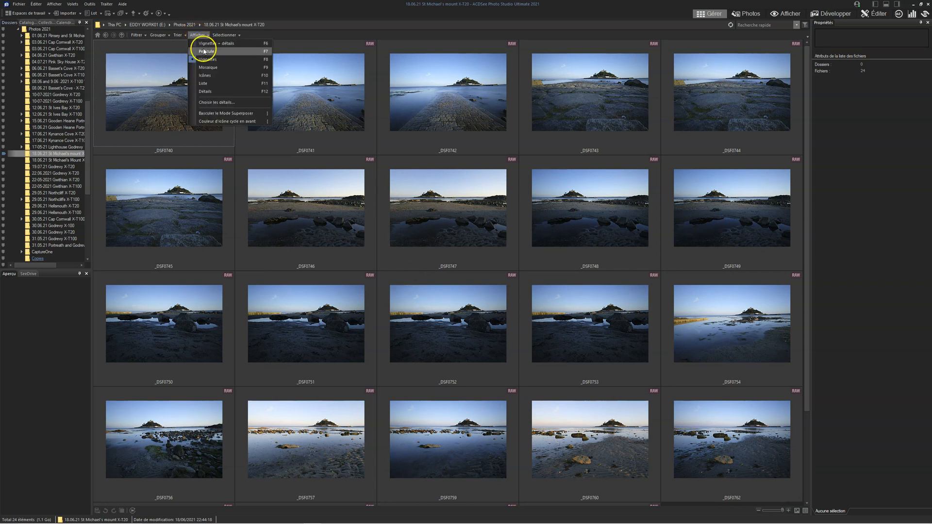
left_click(204, 51)
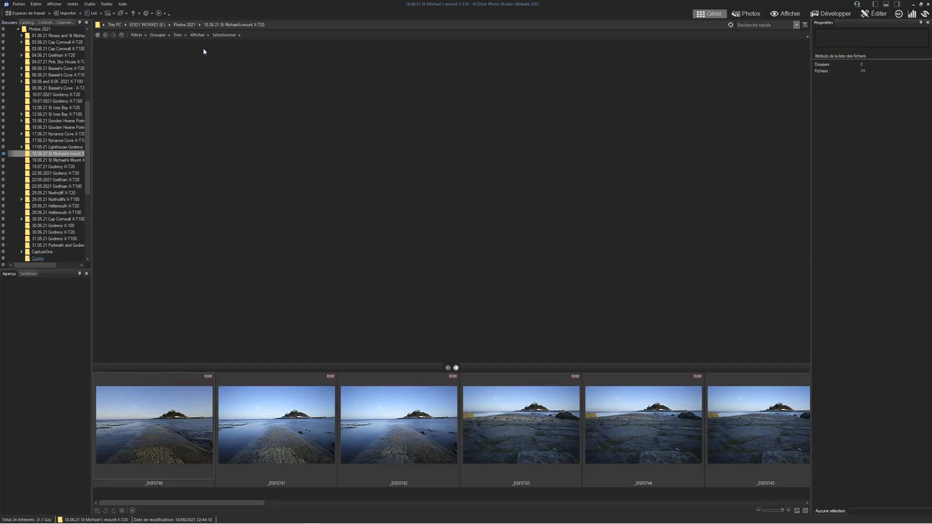
left_click(625, 432)
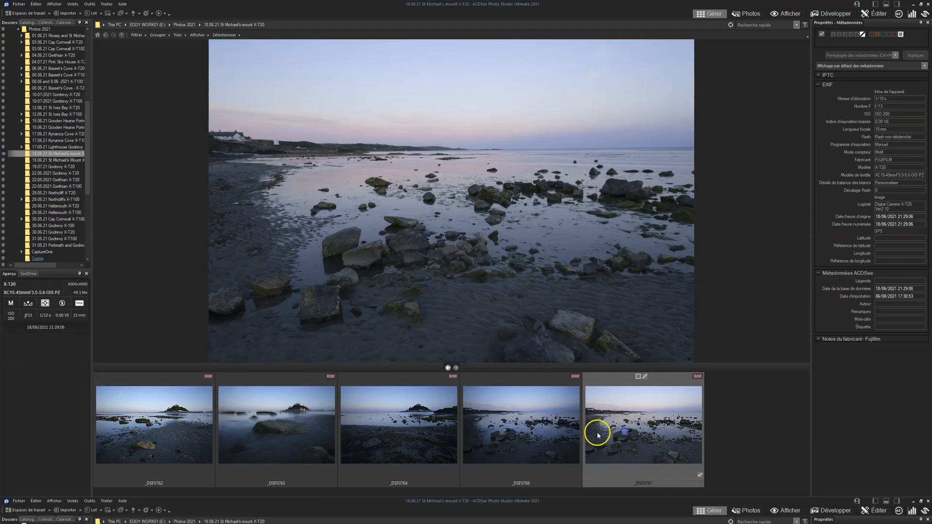
left_click(547, 426)
left_click(412, 422)
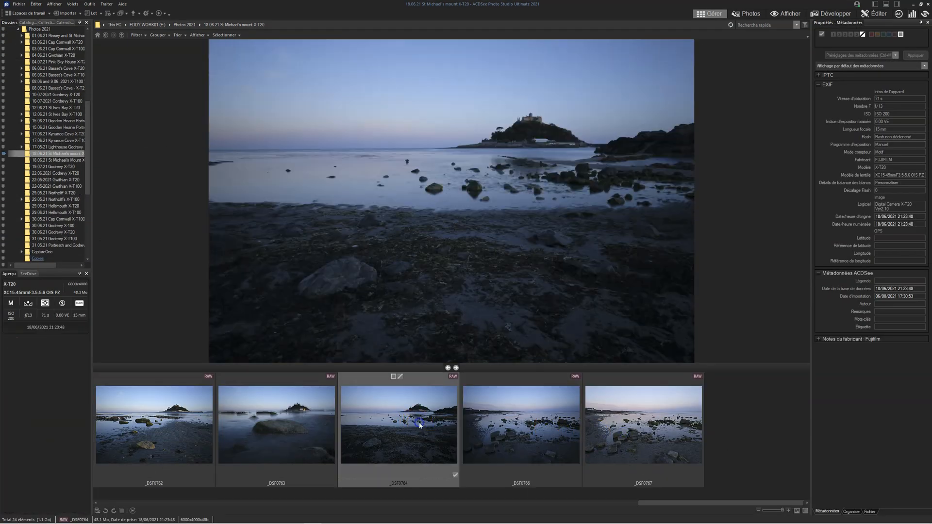
left_click(165, 426)
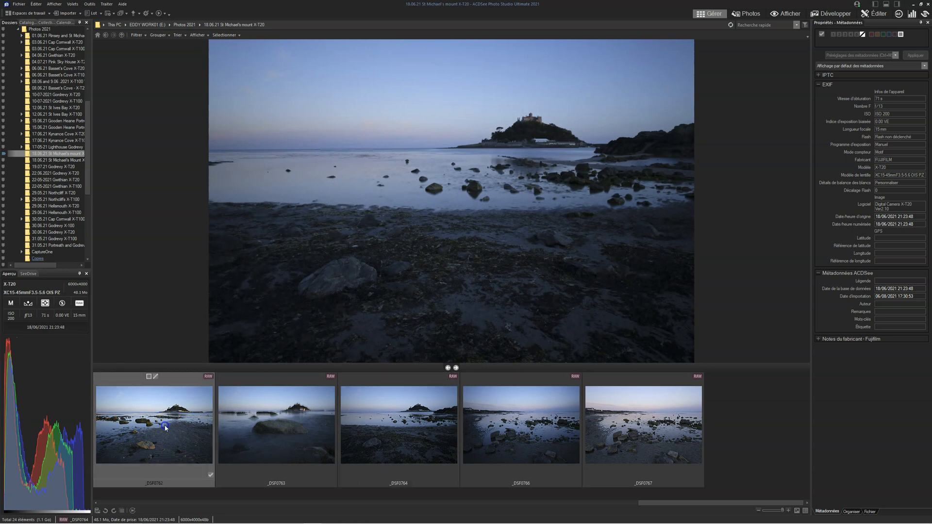
scroll(290, 418, "up", 5)
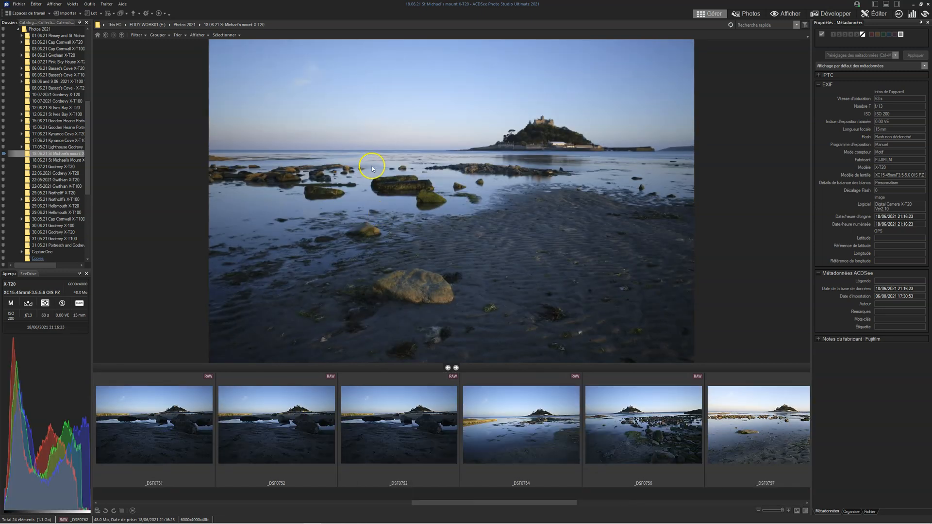
left_click(198, 35)
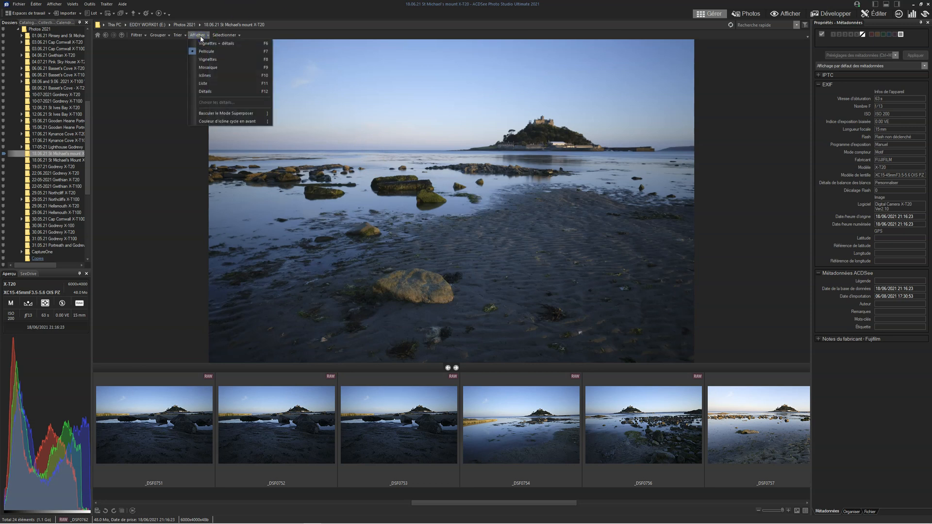
left_click(203, 62)
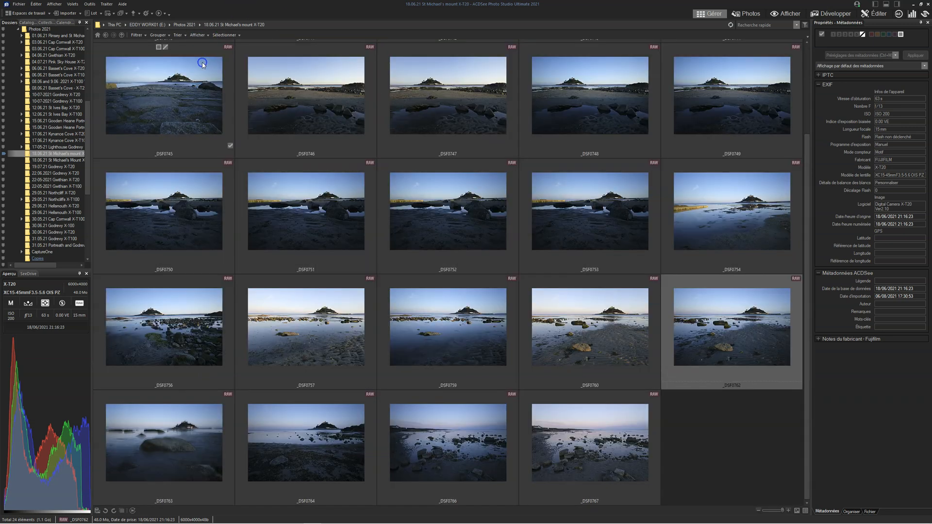
- Show the Collections pane and check the categories, keywords and collections in the Organiser properties, returning to Métadonnées
left_click(45, 23)
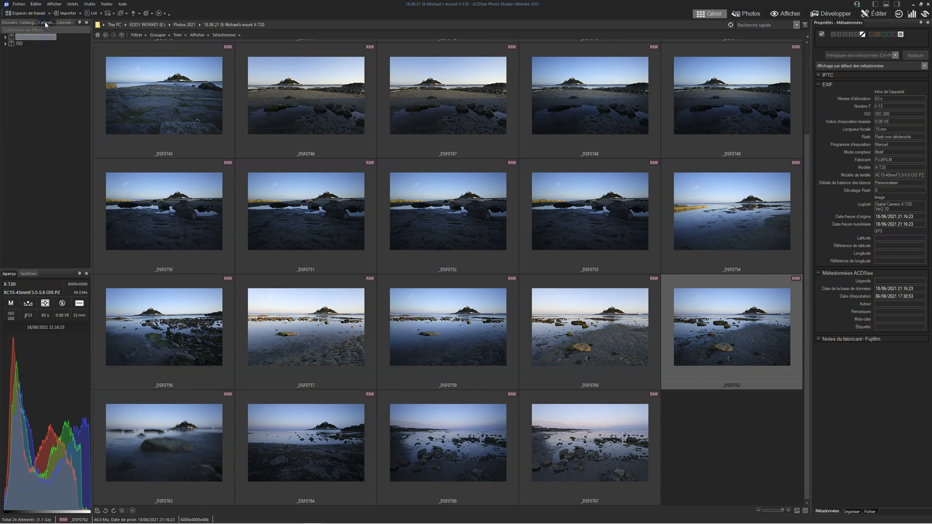
left_click(74, 4)
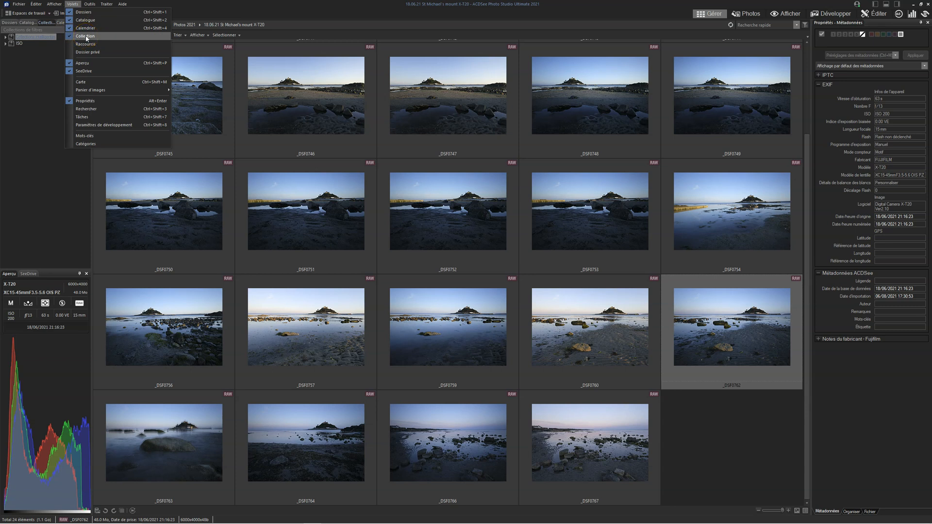
left_click(847, 403)
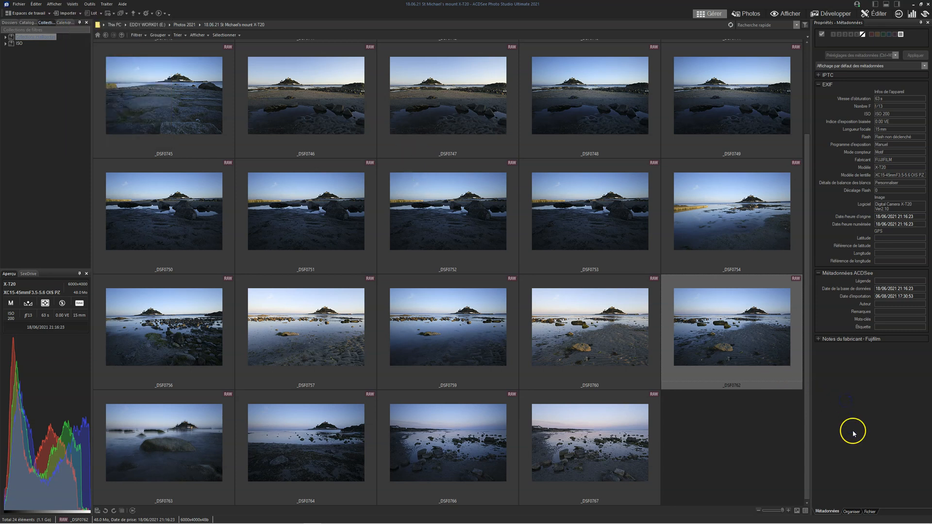
left_click(852, 512)
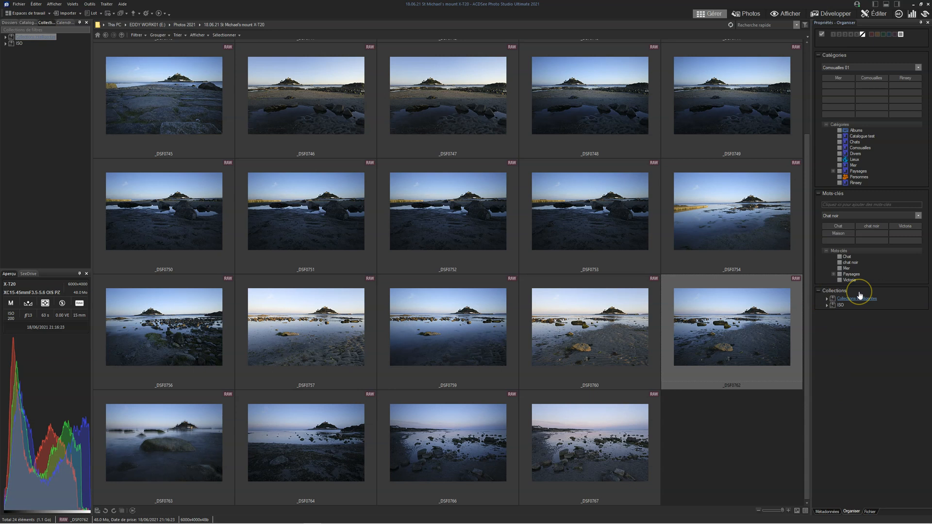
left_click(827, 511)
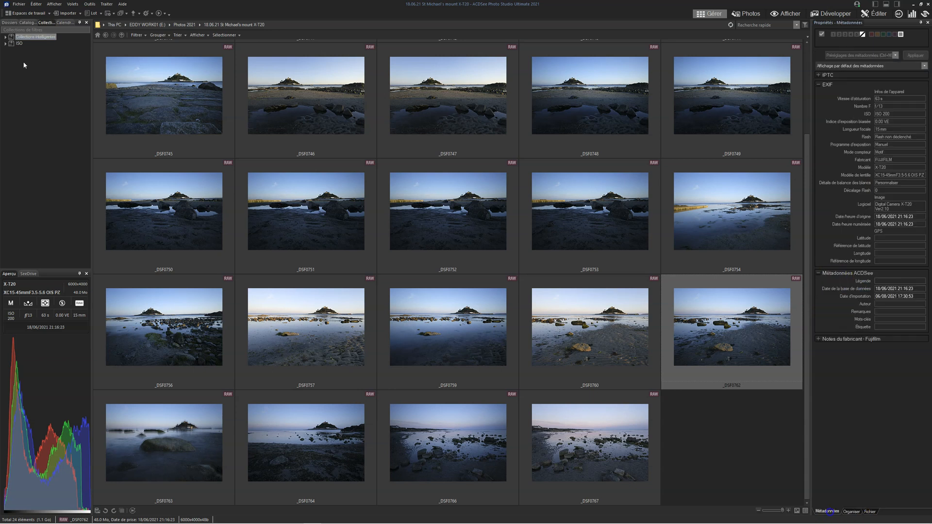
- Create a collection named Collection 01 outside any collection set, leaving it as the collection target
left_click(28, 67)
right_click(28, 66)
left_click(45, 68)
key("BackSpace")
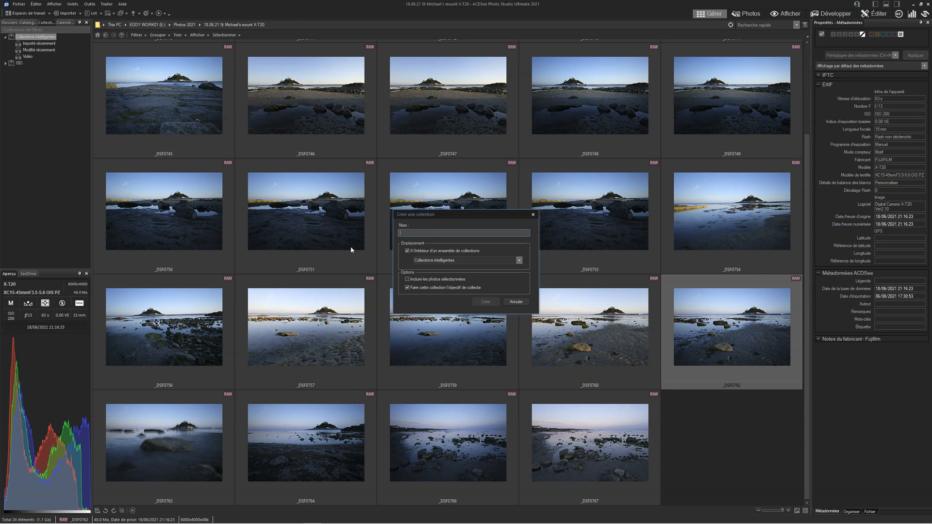
type("Collection 01")
left_click(408, 251)
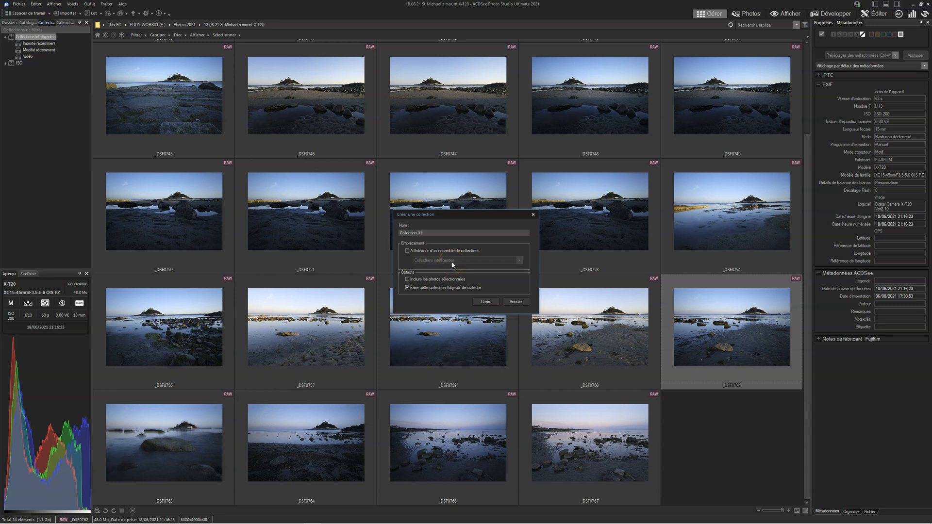
left_click(485, 302)
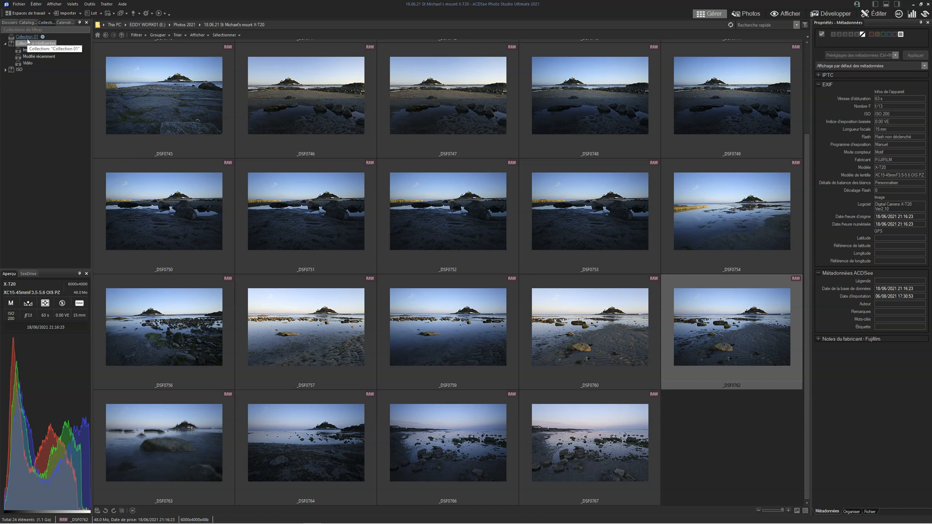
- Add _DSF0759 and, from the 22.06.2021 Godrevy X-T20 folder, _DSF0774 to Collection 01, and display the collection
left_click_drag(465, 336, 34, 36)
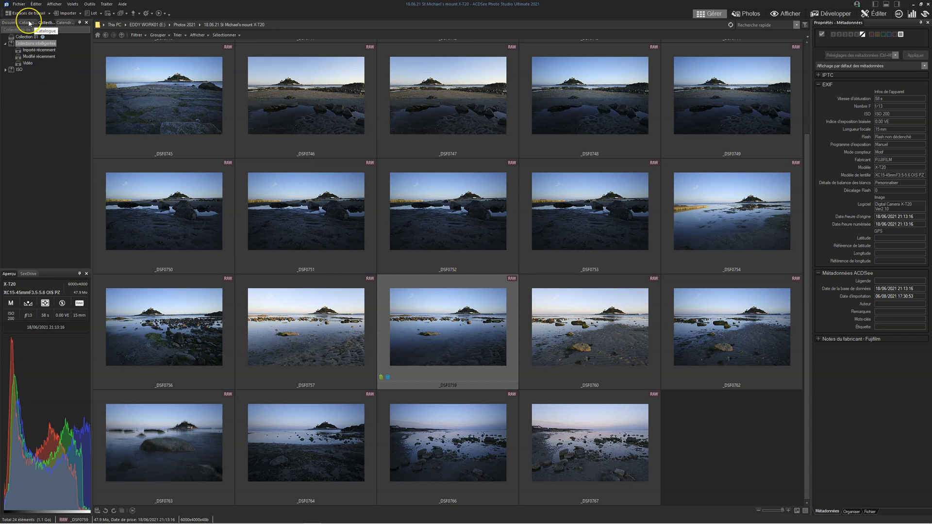
left_click(4, 23)
left_click(69, 175)
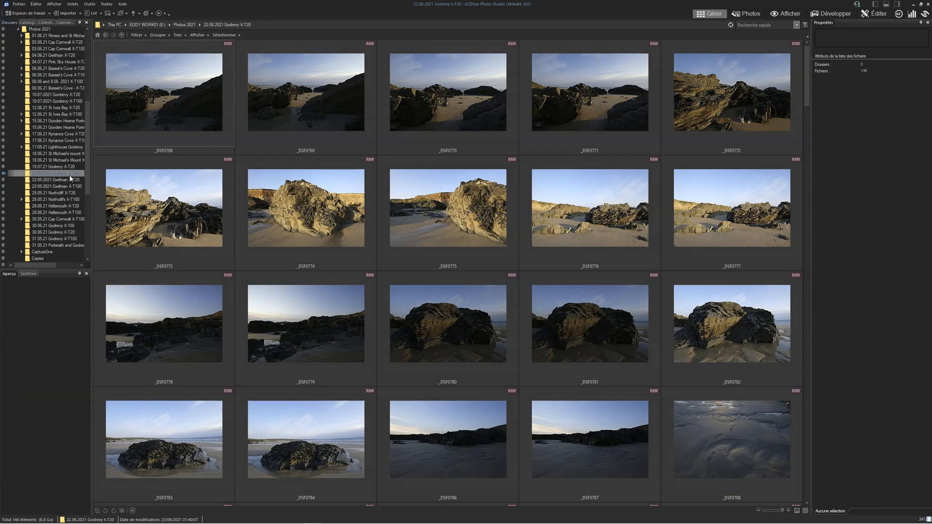
left_click(308, 232)
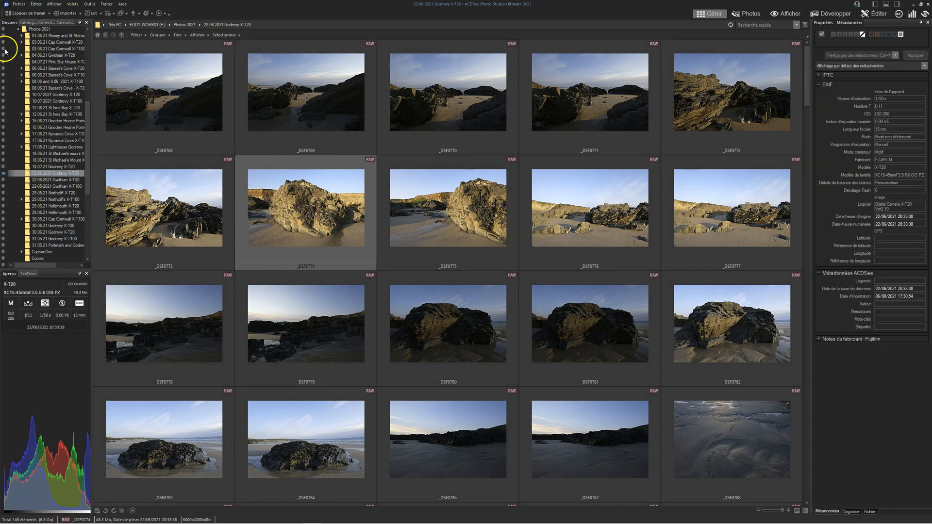
left_click(46, 23)
left_click_drag(316, 206, 28, 41)
left_click(28, 36)
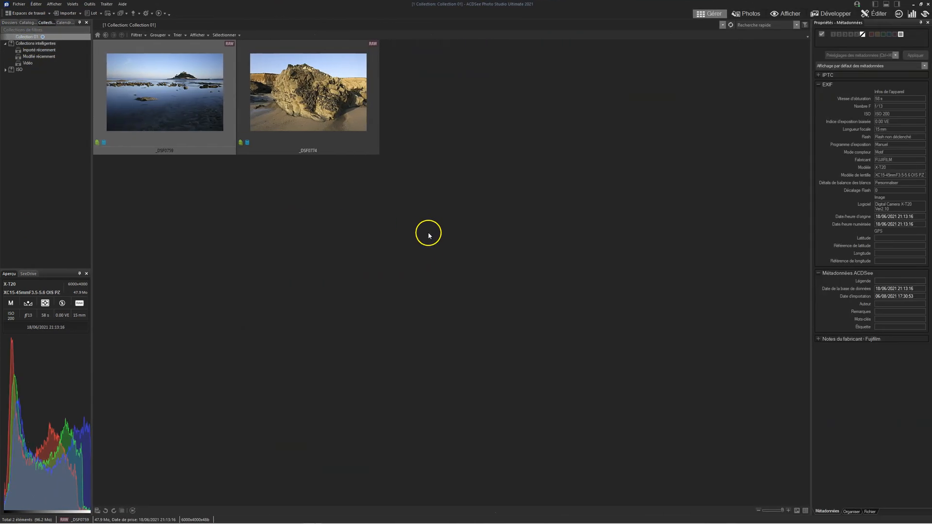
- Open _DSF0759 for development and enable its lens profile, making the detected Fujifilm XC15-45mm profile the default connection
left_click(821, 13)
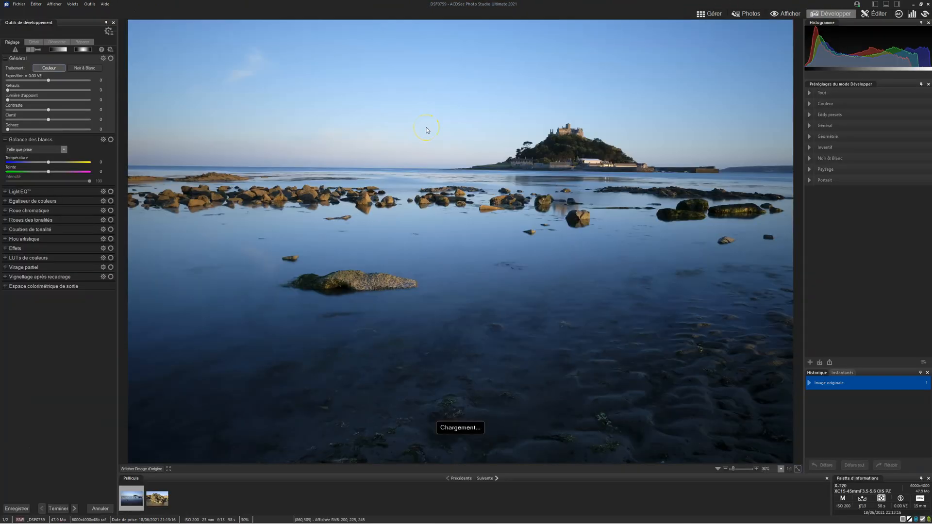
left_click(56, 42)
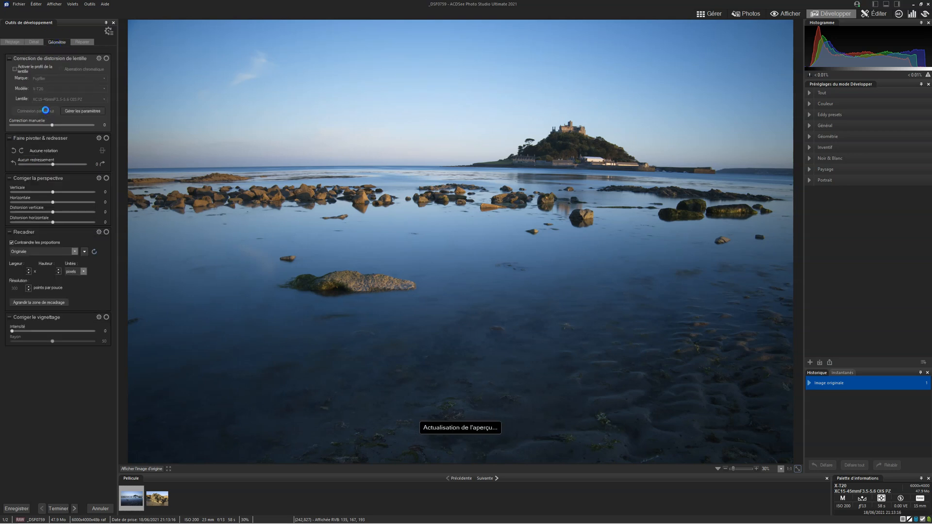
left_click(15, 69)
left_click(40, 111)
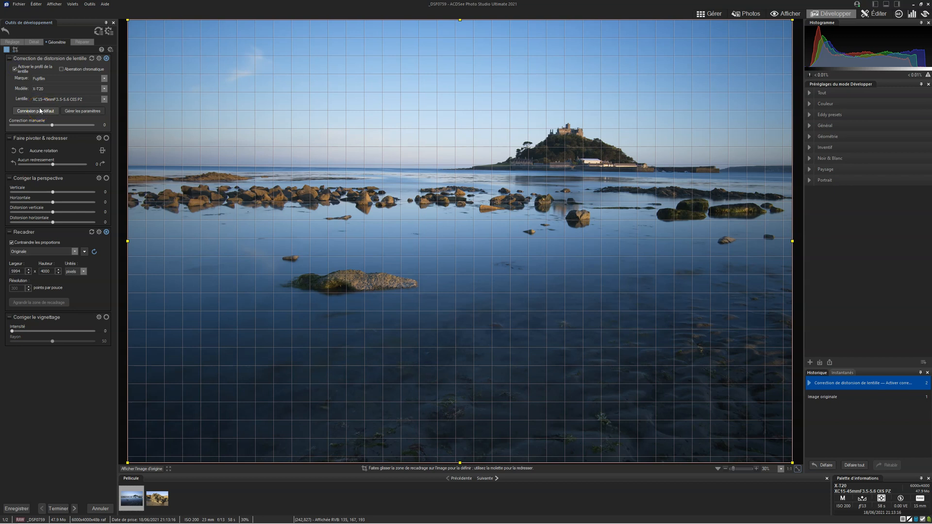
- Straighten the photo by 0.6 degrees to the left, tracing the sea horizon with the straightening tool
left_click(103, 151)
left_click(144, 165)
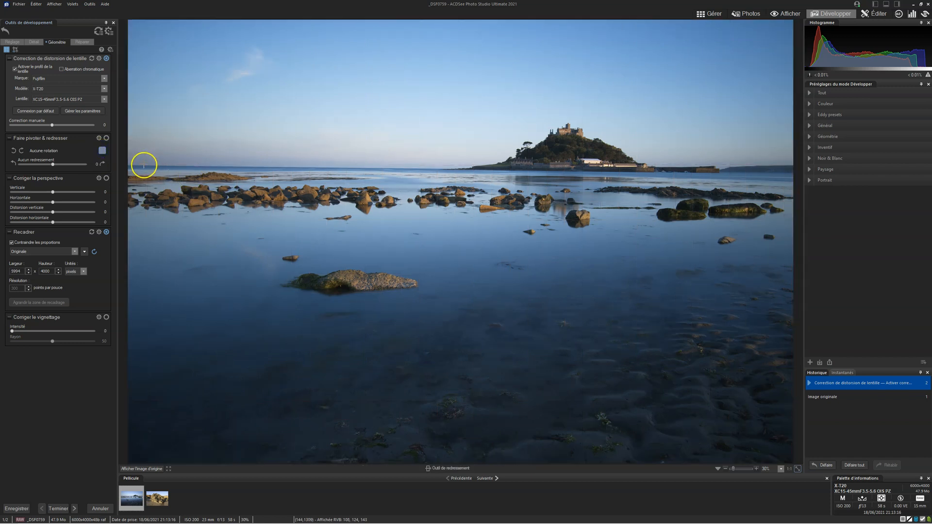
left_click_drag(144, 165, 457, 169)
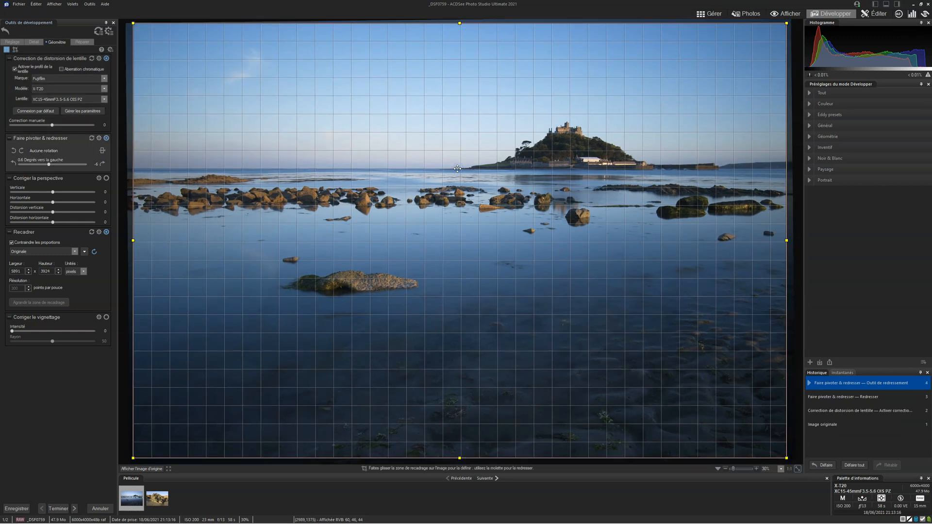
- Set a custom white balance by sampling the pale water just below the horizon near the island's left end
left_click(12, 41)
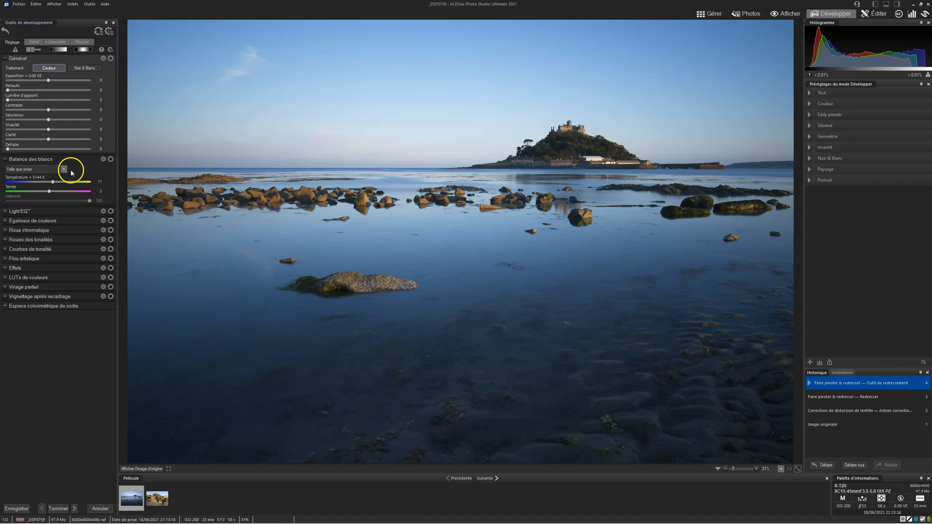
left_click(64, 169)
left_click(86, 169)
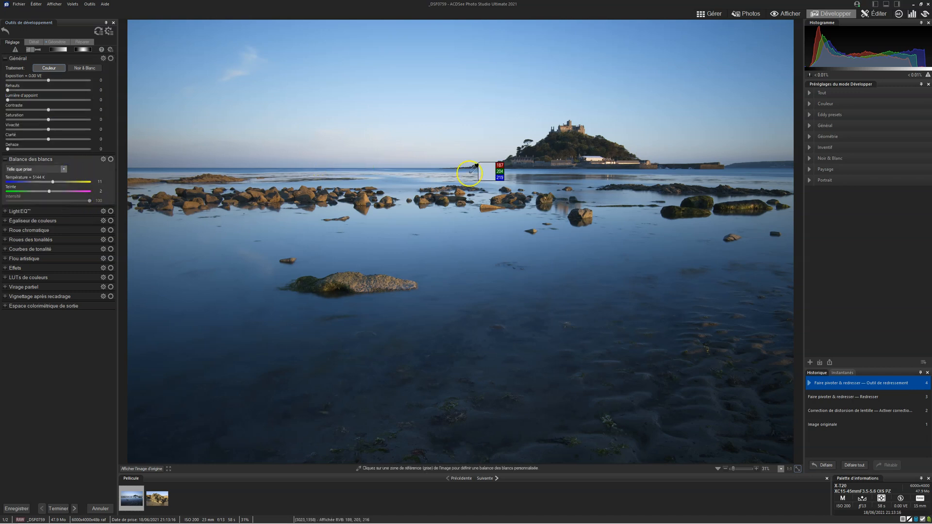
left_click(488, 171)
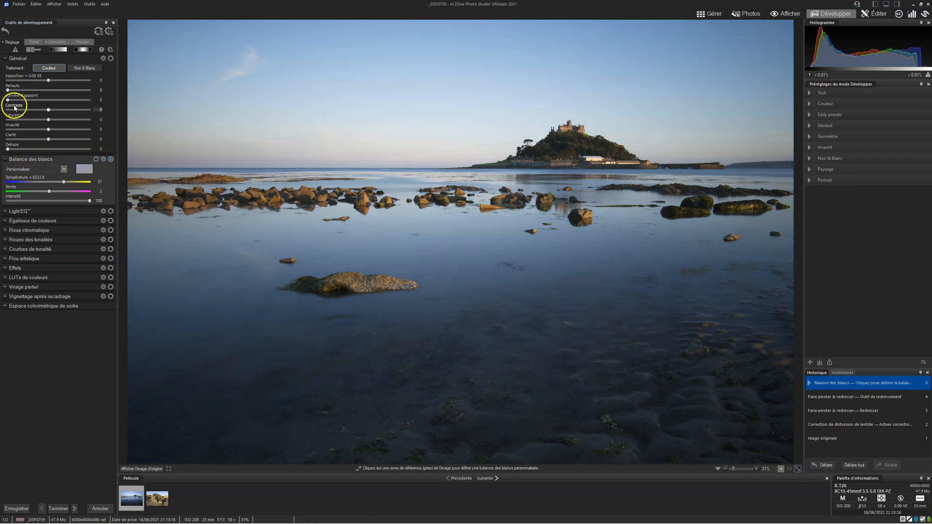
- Adjust Light EQ in Général mode with shadows at 16, highlights at -43 and midtones at 8
left_click(16, 212)
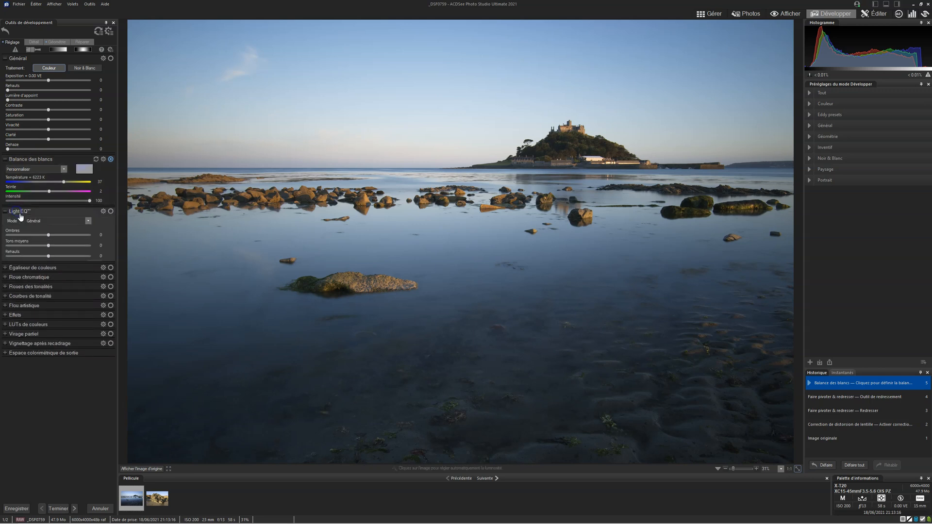
left_click_drag(48, 235, 56, 237)
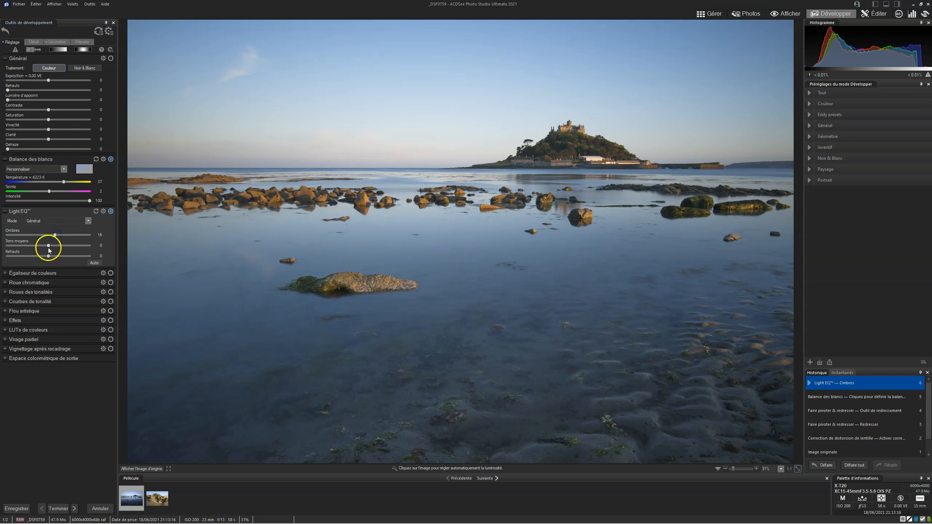
mouse_move(48, 256)
left_mouse_down()
mouse_move(31, 256)
mouse_move(52, 246)
left_mouse_up()
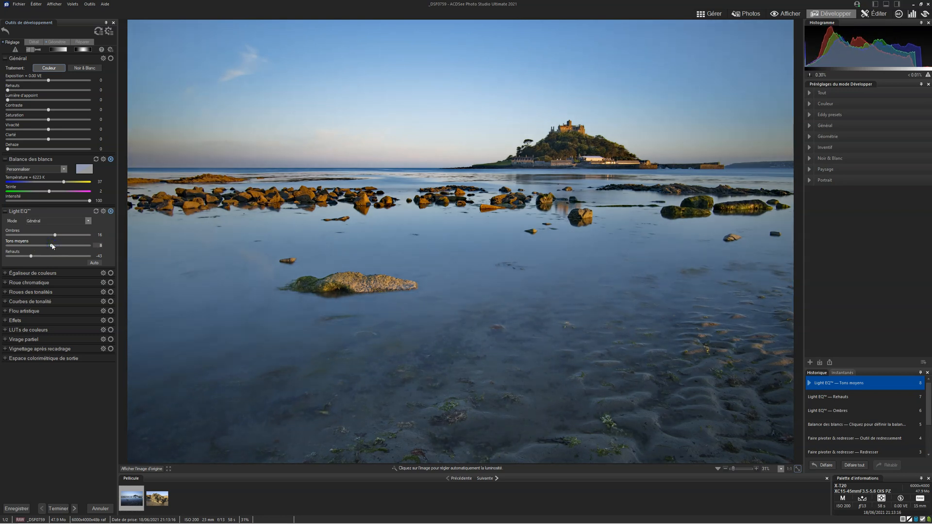
- Adjust the RGB tone curve with the white point at 229 and midtones at 0.78
left_click(35, 302)
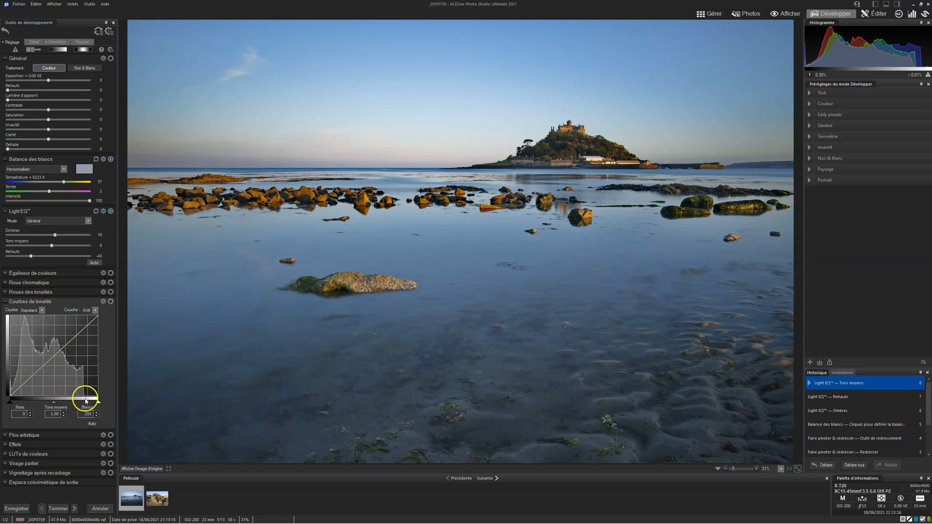
mouse_move(98, 402)
left_mouse_down()
mouse_move(46, 403)
mouse_move(90, 402)
left_mouse_up()
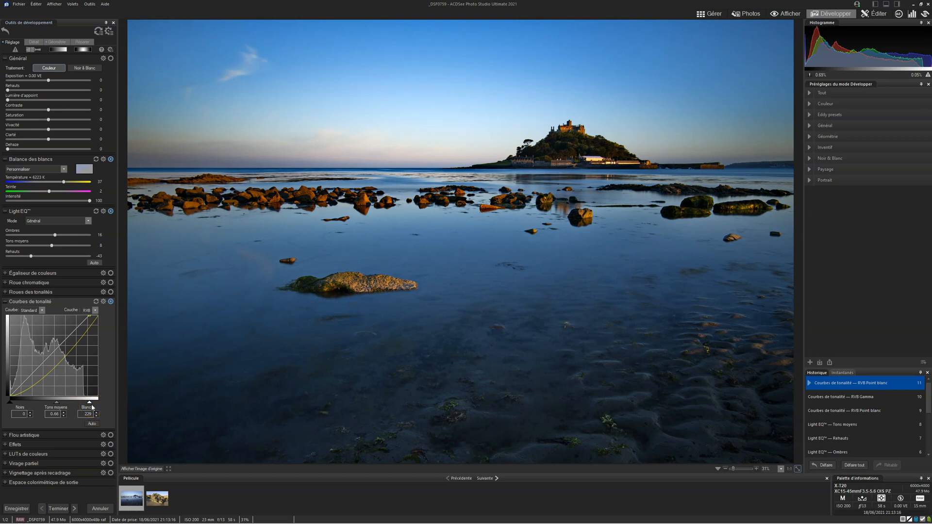
left_click_drag(56, 402, 55, 403)
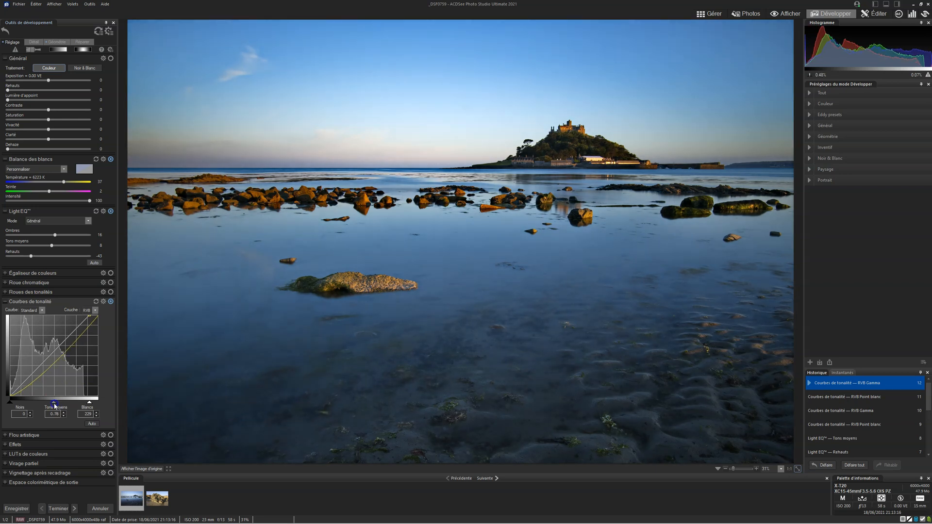
- Compare the photo with and without the tone curve adjustment
left_click(110, 301)
left_click(110, 301)
left_click(110, 301)
left_click(110, 301)
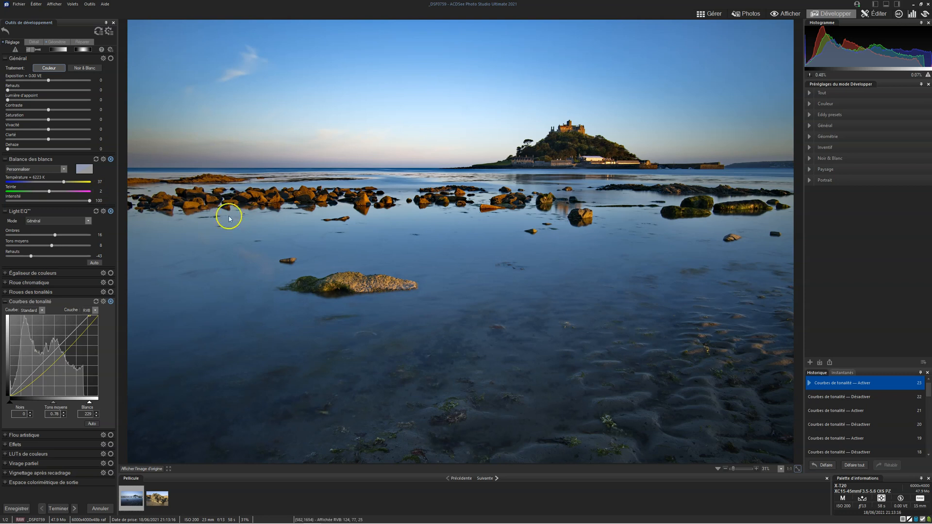
- Open the developed photo in Éditer mode and keep its layer's blend mode at Normal
left_click(870, 13)
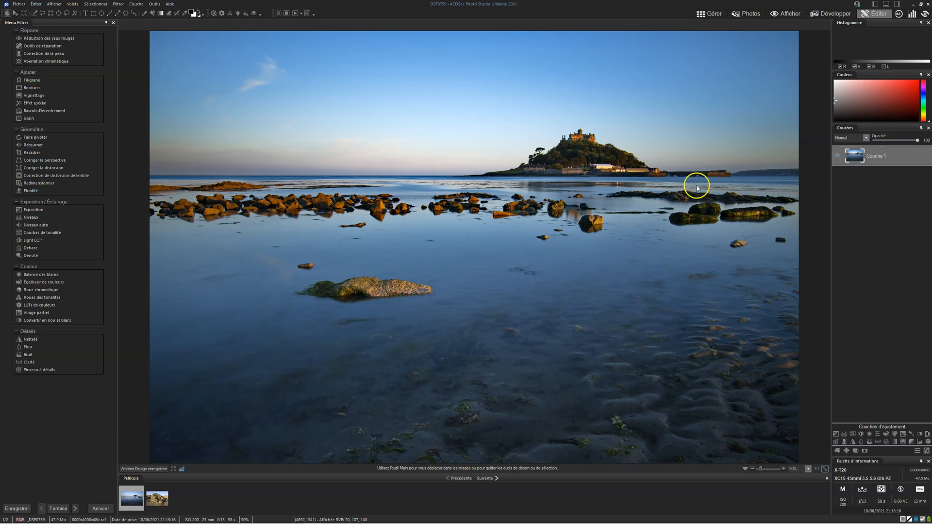
left_click(867, 138)
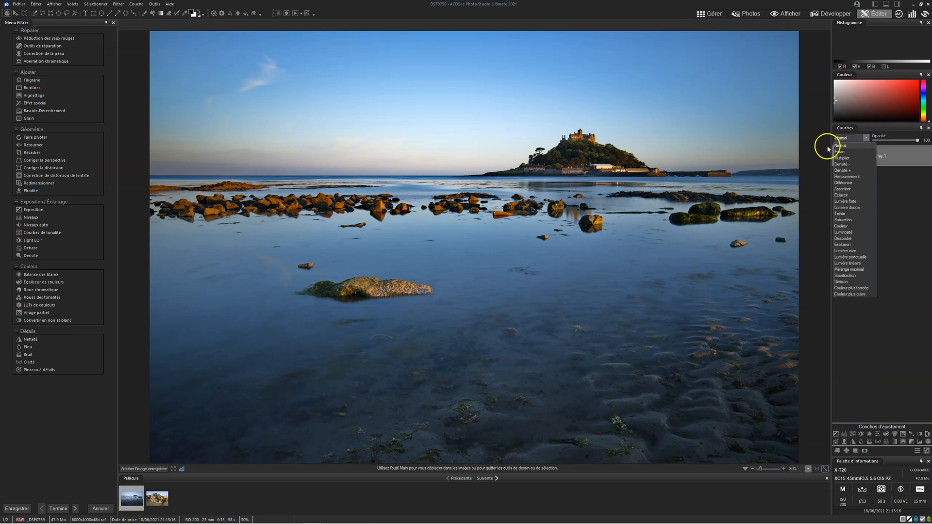
left_click(850, 145)
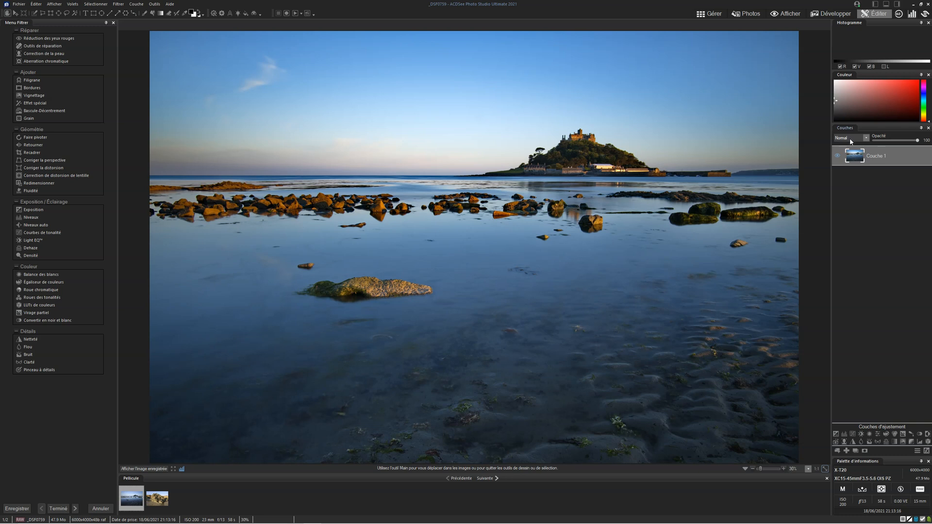
- Add an empty layer above the photo and check its transparency by hiding and reshowing Couche 1
left_click(847, 451)
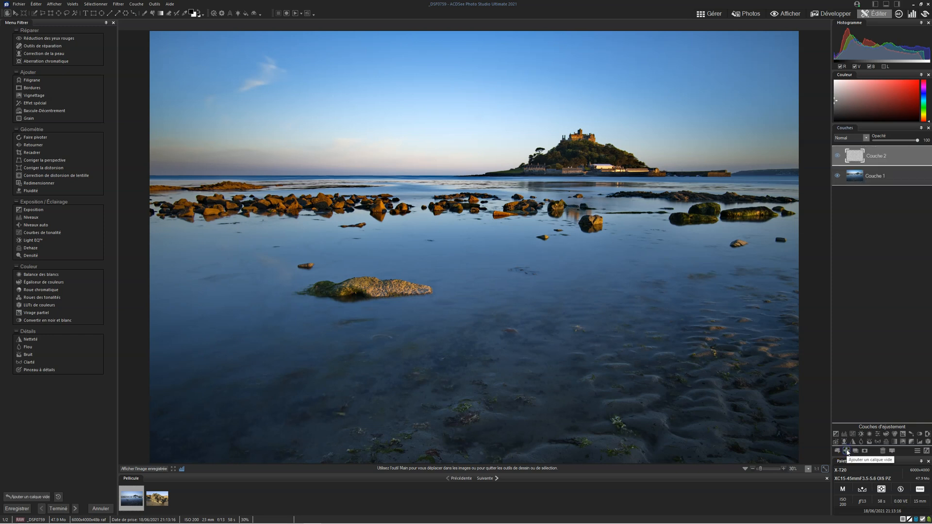
left_click(837, 177)
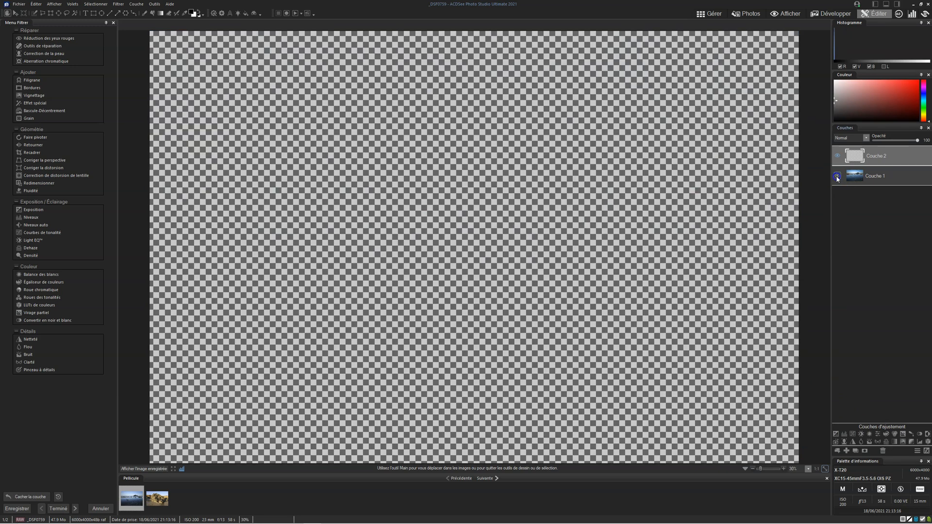
left_click(837, 177)
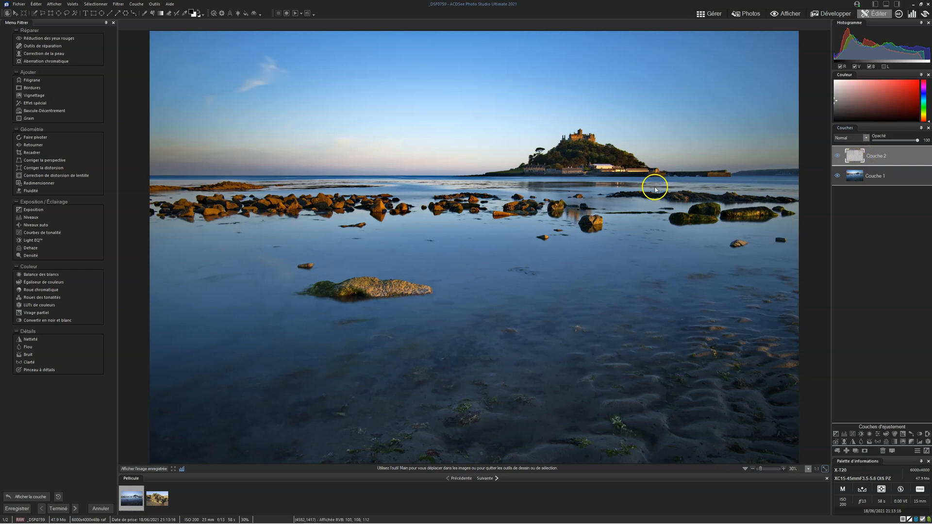
- Fill the empty layer with solid black, and hide and reshow it to compare with the photo underneath
left_click(152, 13)
left_click(917, 86)
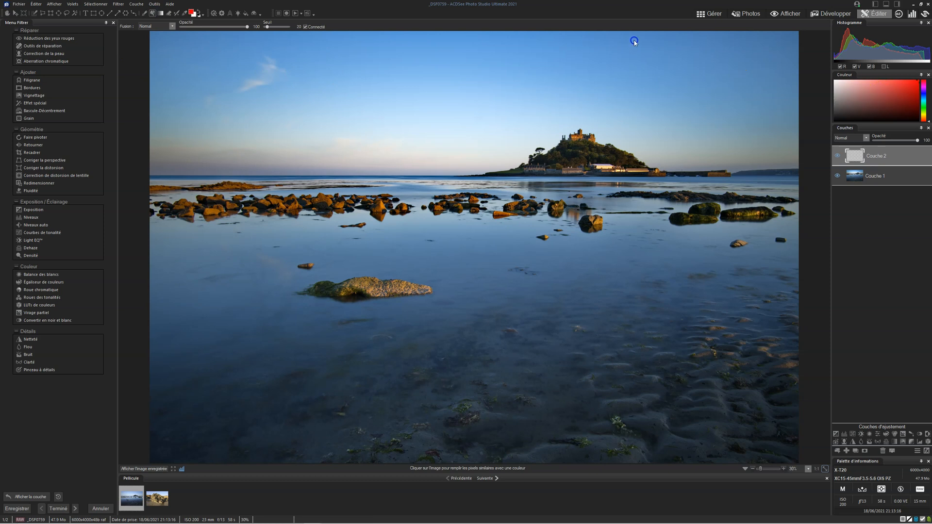
left_click(918, 88)
left_click_drag(916, 86, 923, 134)
left_click(614, 106)
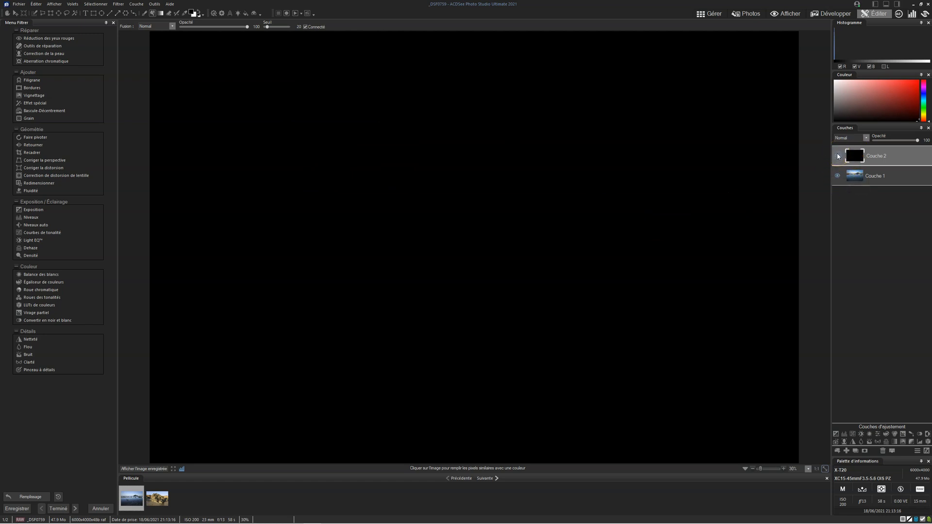
left_click(838, 154)
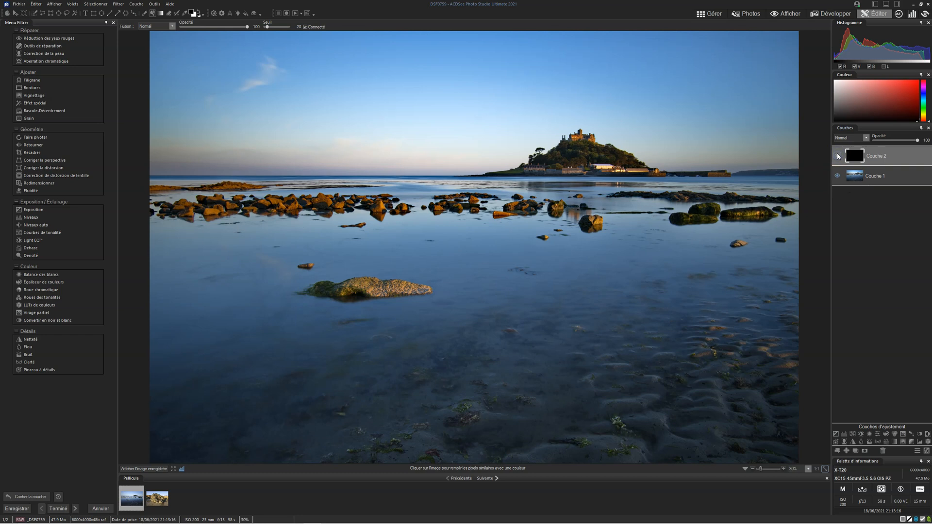
left_click(837, 154)
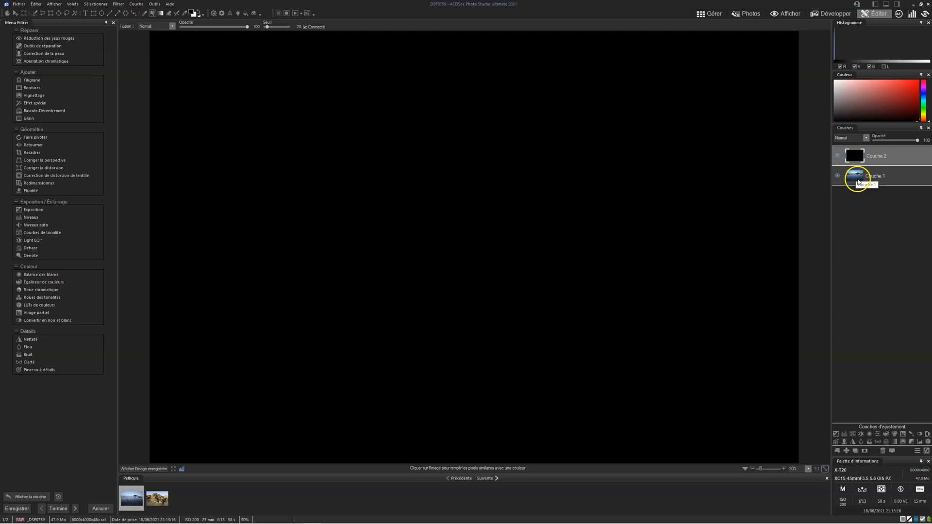
- Set the black layer's opacity to 50 and toggle its visibility to compare its effect on the photo
left_click(918, 141)
left_click_drag(918, 141, 897, 143)
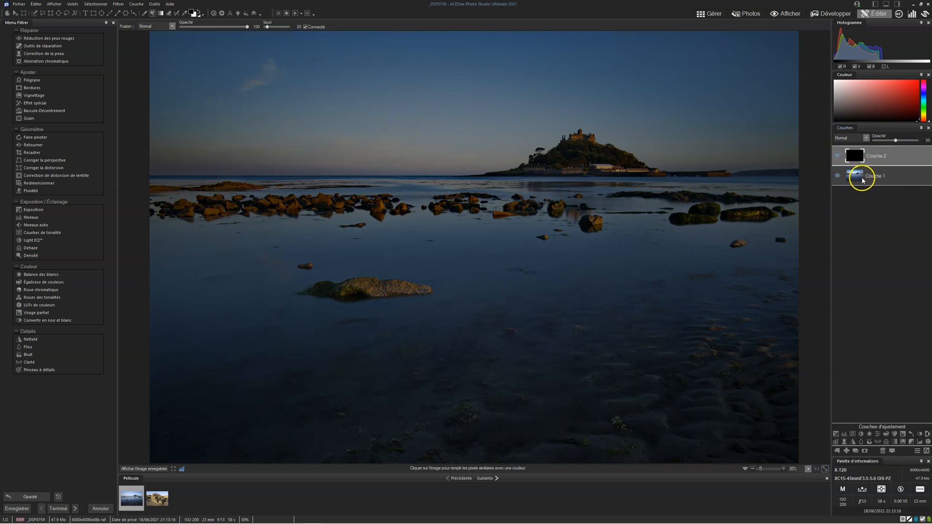
left_click(838, 157)
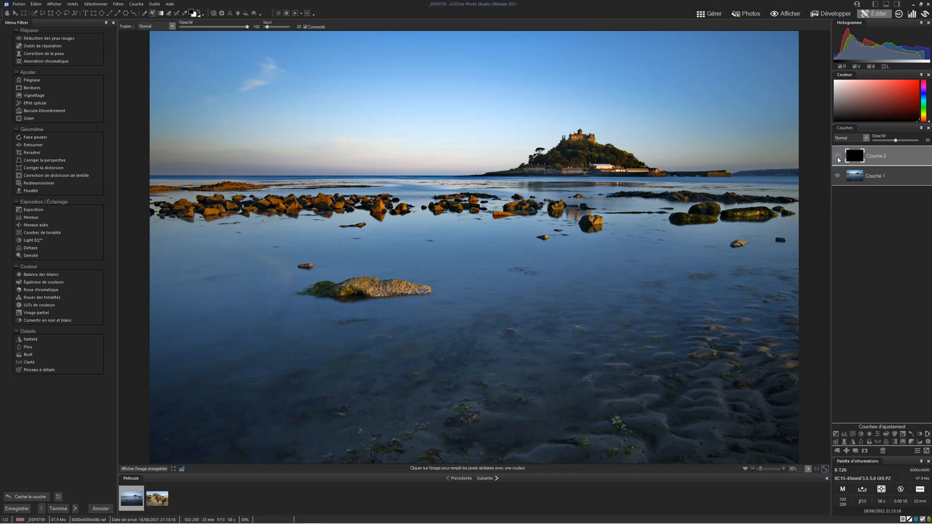
left_click(837, 156)
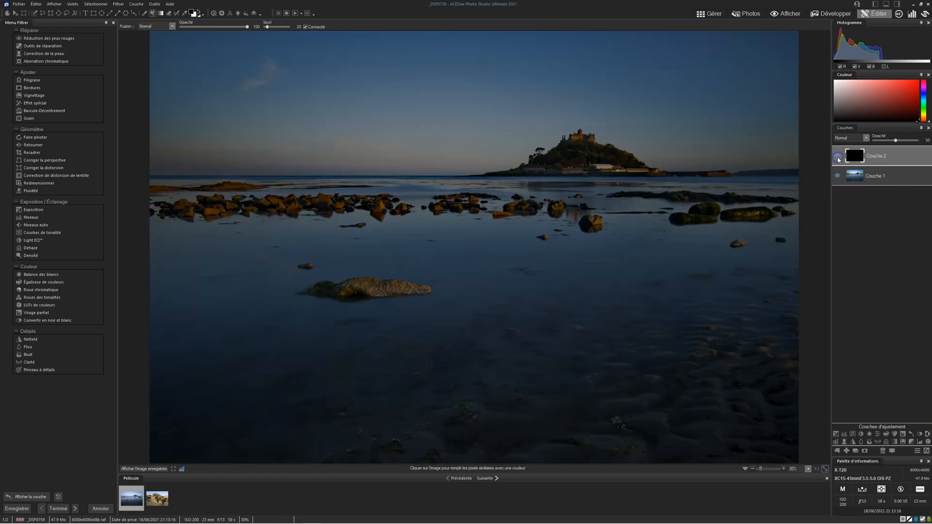
left_click(837, 156)
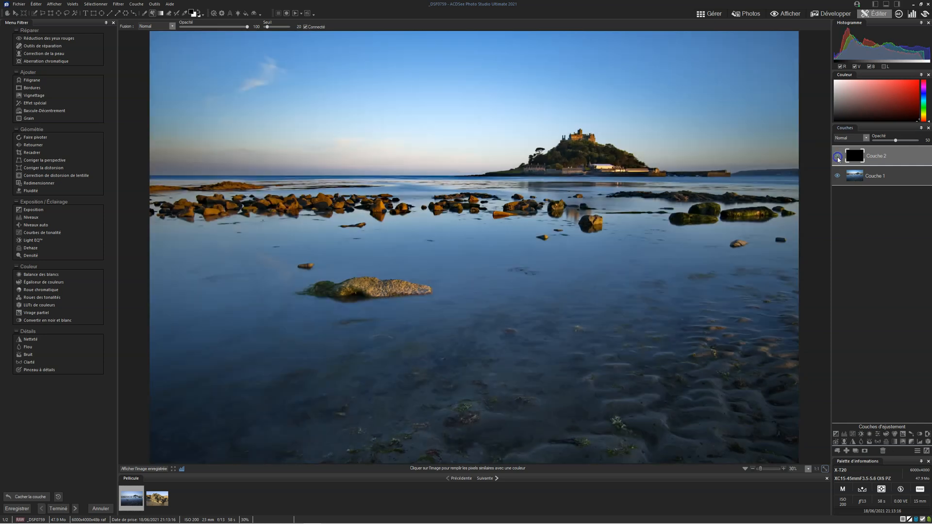
left_click(837, 156)
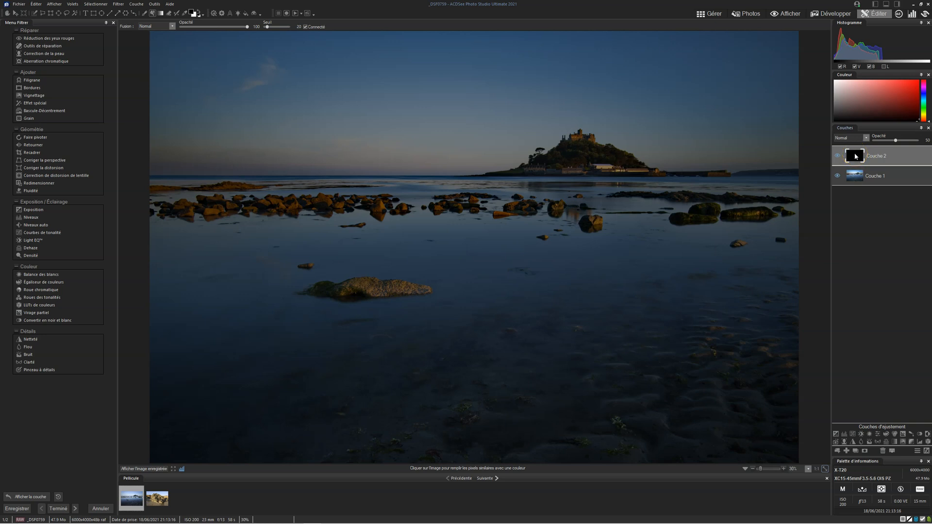
- Vary the black layer's opacity through 20, 100 and 50 to compare its darkening effect, and restore it to 100
left_click(855, 177)
left_click(860, 155)
left_click_drag(896, 140, 884, 141)
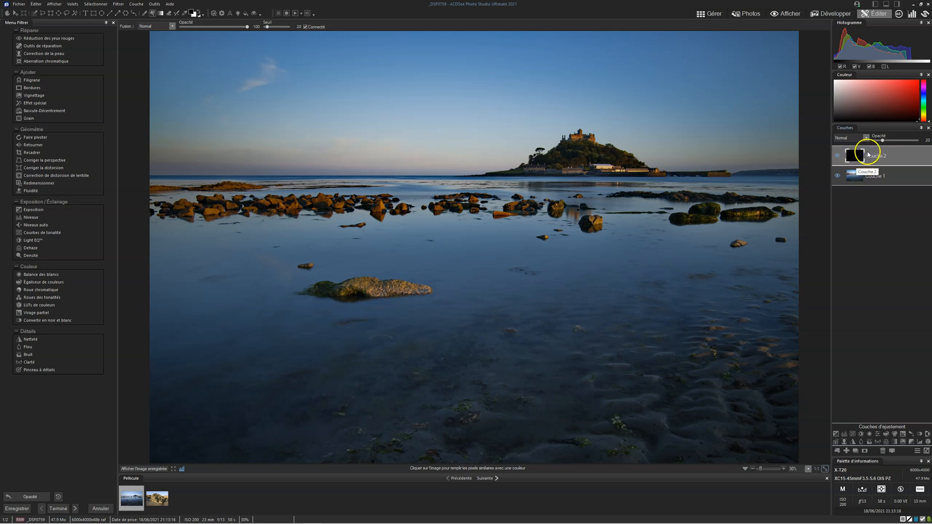
left_click_drag(882, 140, 922, 140)
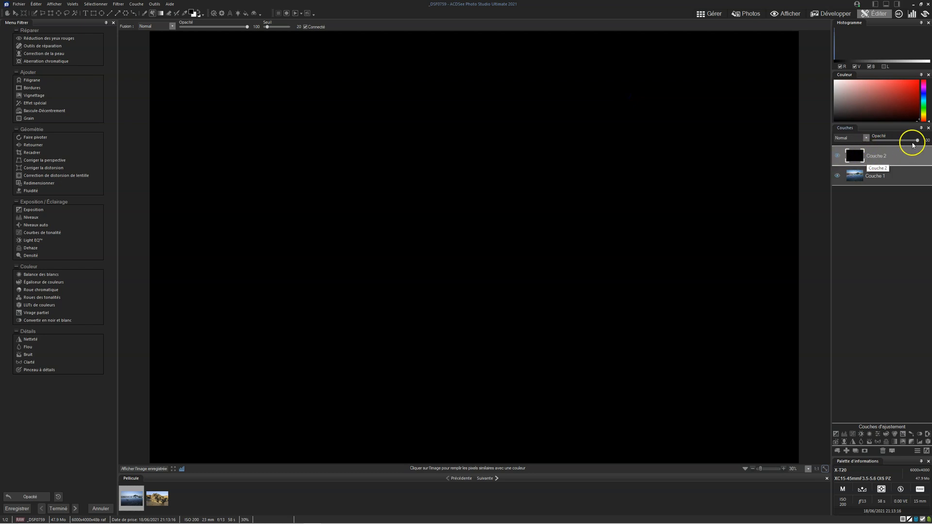
left_click_drag(916, 140, 897, 142)
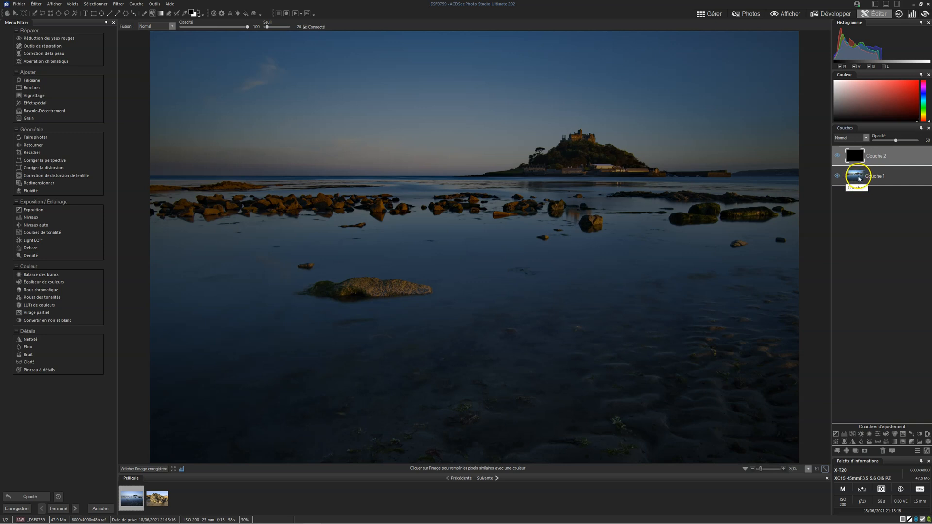
left_click_drag(897, 141, 885, 142)
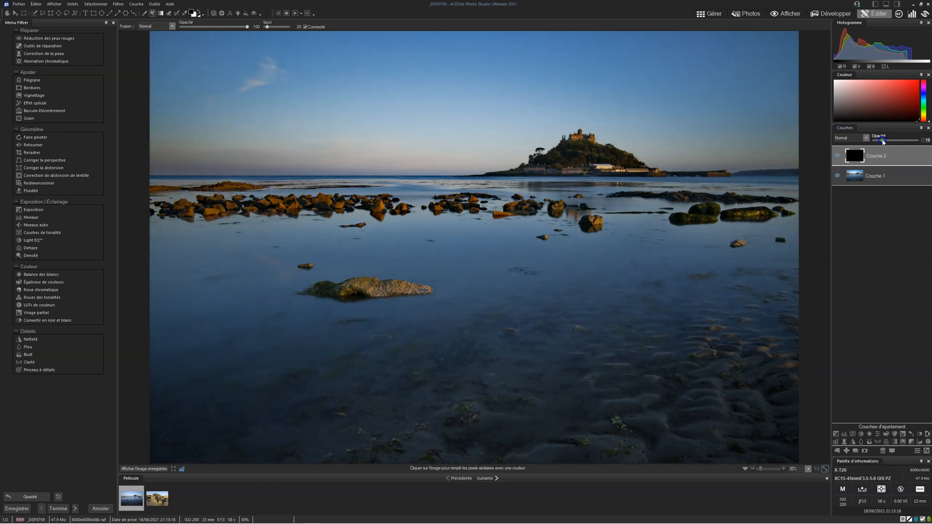
left_click(857, 154)
left_click(856, 179)
left_click_drag(882, 140, 918, 139)
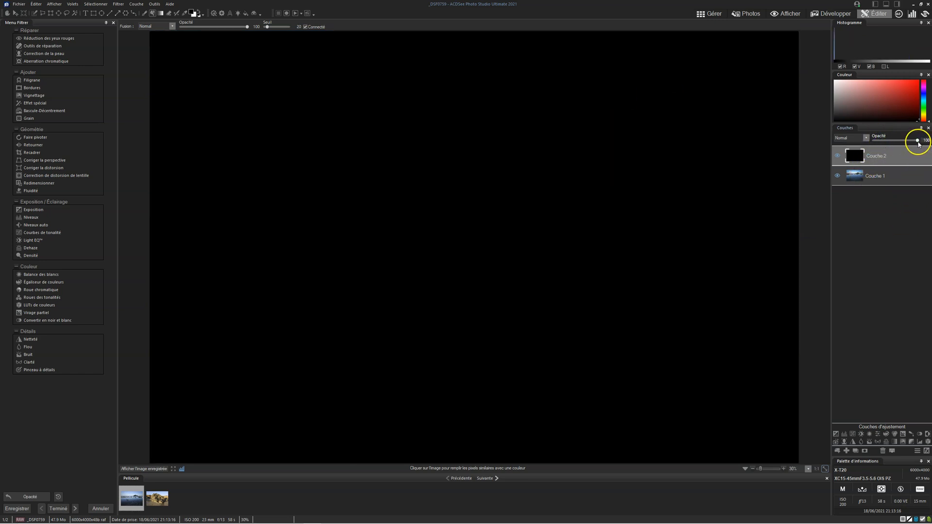
left_click_drag(917, 143, 881, 141)
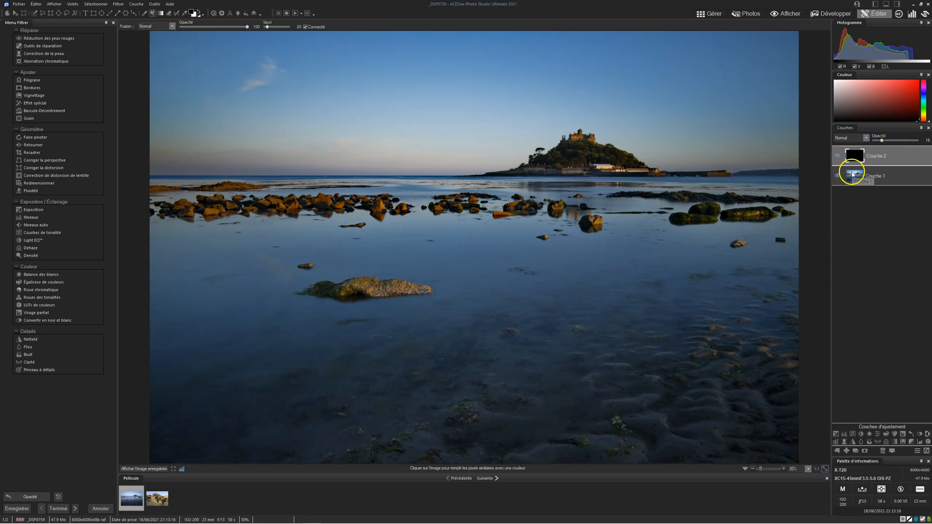
left_click_drag(883, 141, 918, 142)
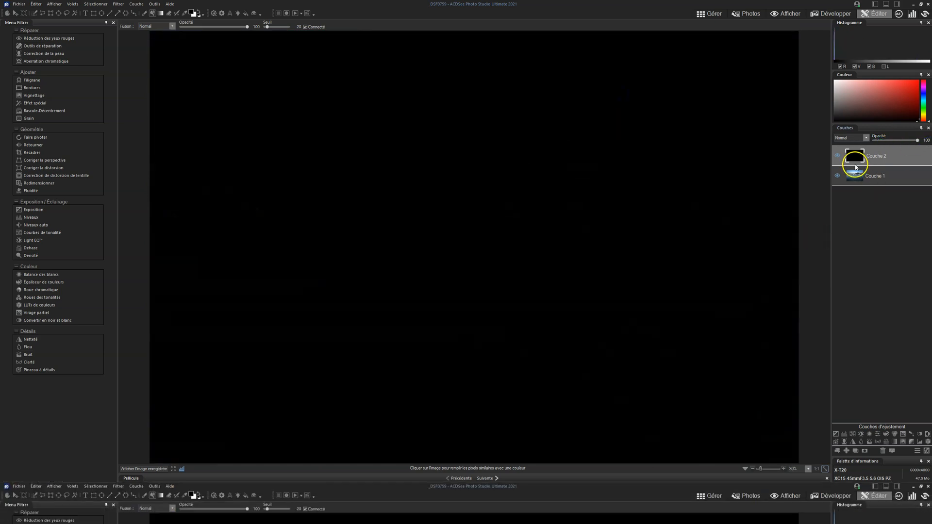
- Scale the black layer down to a smaller rectangle and position it over the island
left_click(13, 15)
left_click_drag(149, 31, 450, 231)
left_click_drag(589, 328, 482, 289)
left_click_drag(661, 361, 545, 306)
left_click_drag(443, 260, 604, 204)
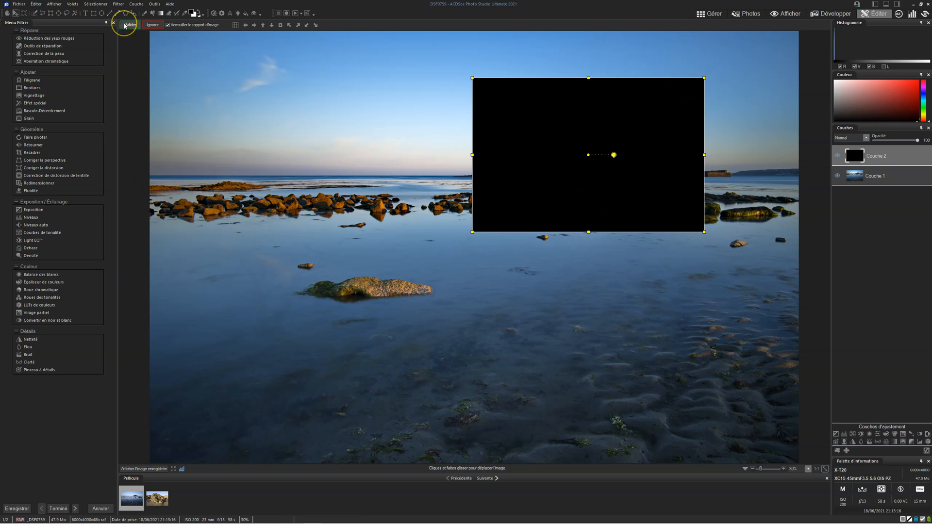
left_click(125, 25)
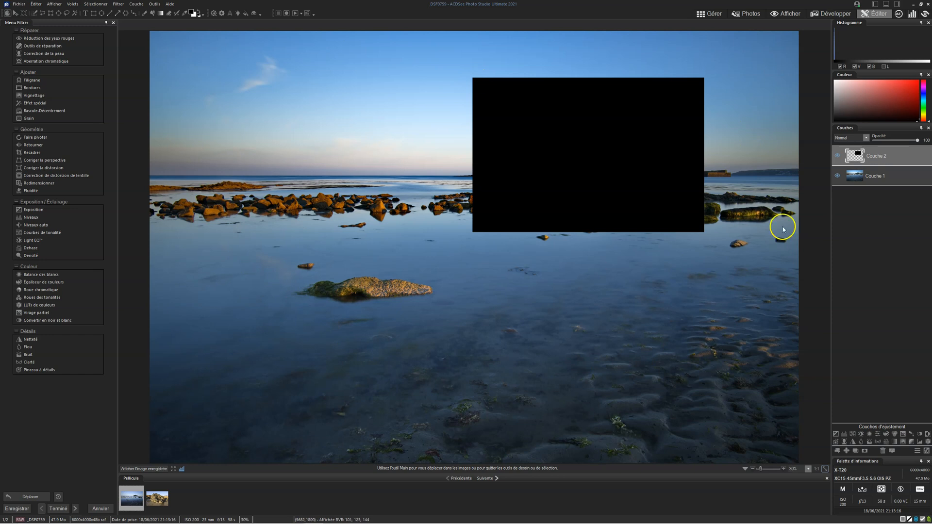
- Vary the reduced black rectangle's opacity, including 50 and 40, and return it to 100
left_click_drag(919, 141, 894, 142)
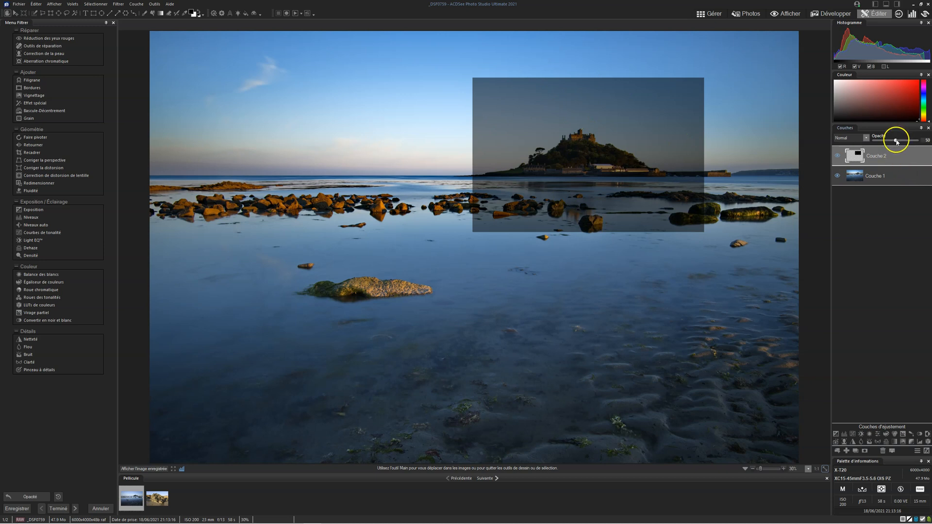
left_click_drag(897, 141, 870, 141)
double_click(888, 139)
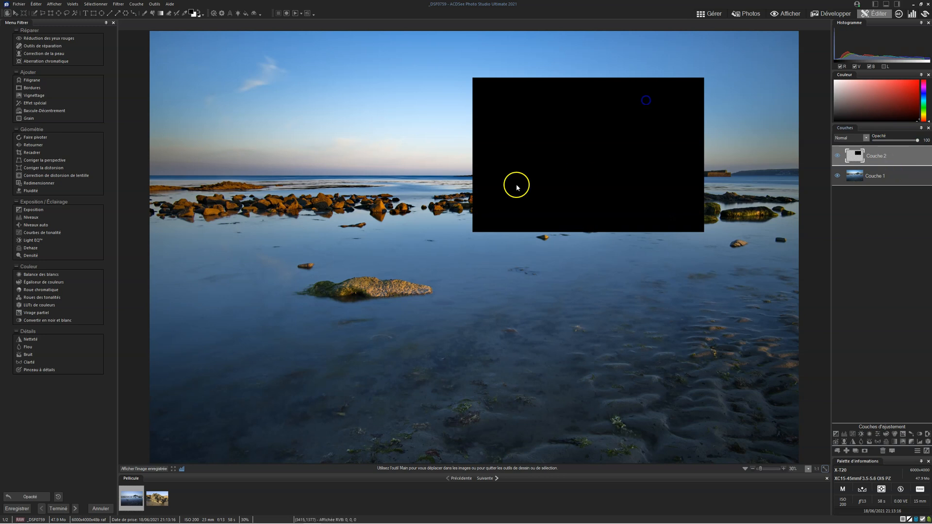
left_click_drag(918, 141, 892, 143)
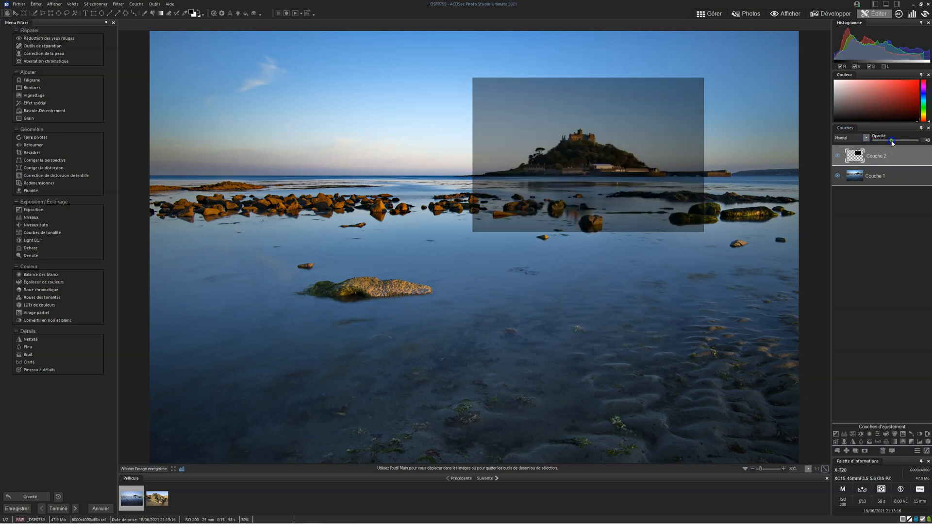
left_click(891, 141)
left_click_drag(892, 141, 920, 141)
left_click(626, 95)
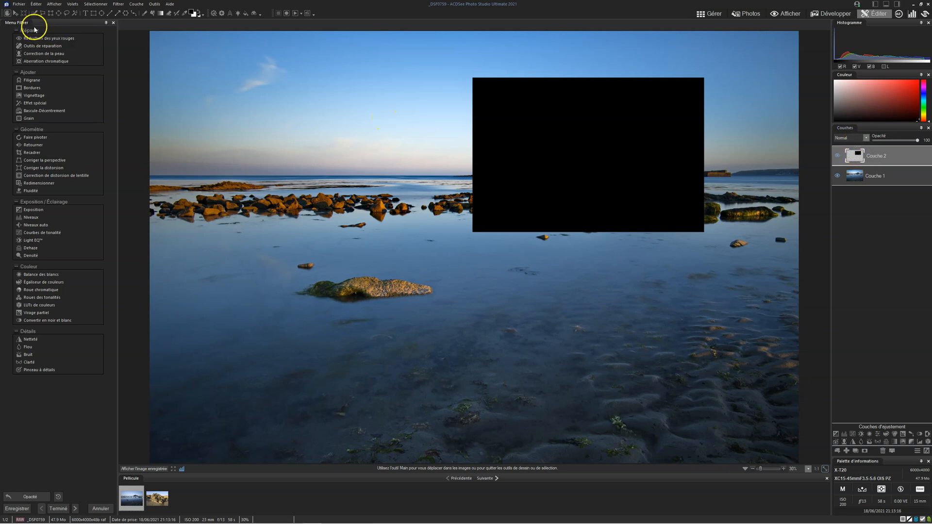
- Centre the black rectangle on the image and enlarge it to cover the whole photo again
left_click_drag(530, 164, 510, 197)
left_click_drag(683, 265, 722, 291)
left_click(280, 25)
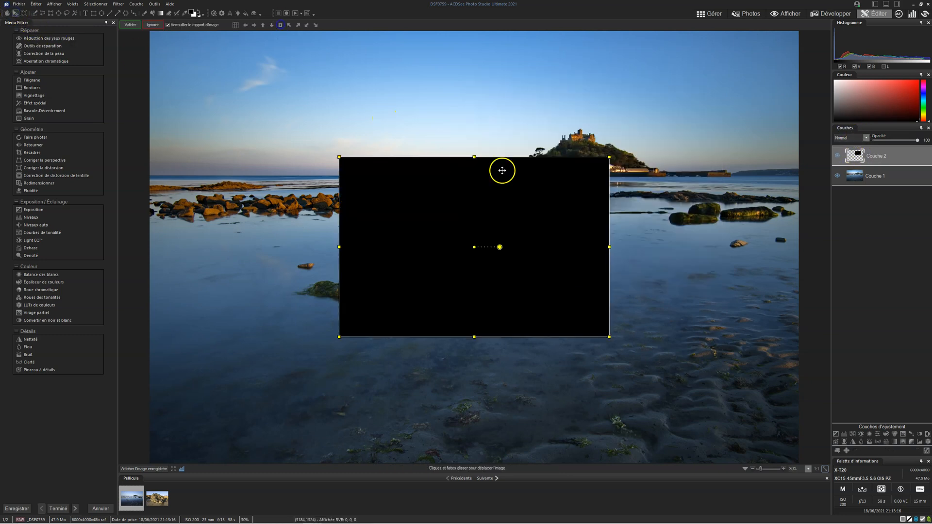
left_click_drag(610, 158, 803, 29)
left_click_drag(339, 338, 130, 475)
left_click(280, 25)
left_click_drag(811, 248, 799, 248)
left_click(129, 25)
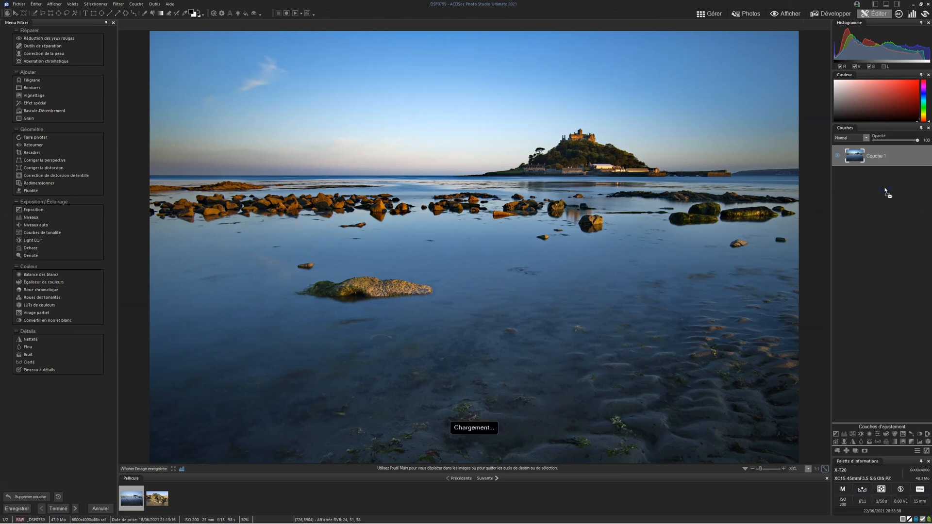
- Add the beach rock photo as a layer above the seascape and toggle its visibility to compare both images
left_click_drag(884, 189, 884, 188)
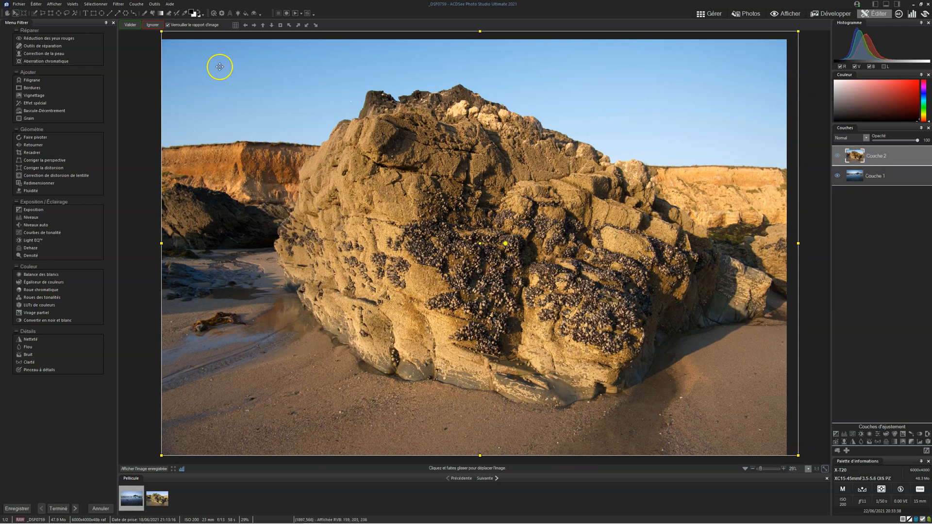
left_click(125, 25)
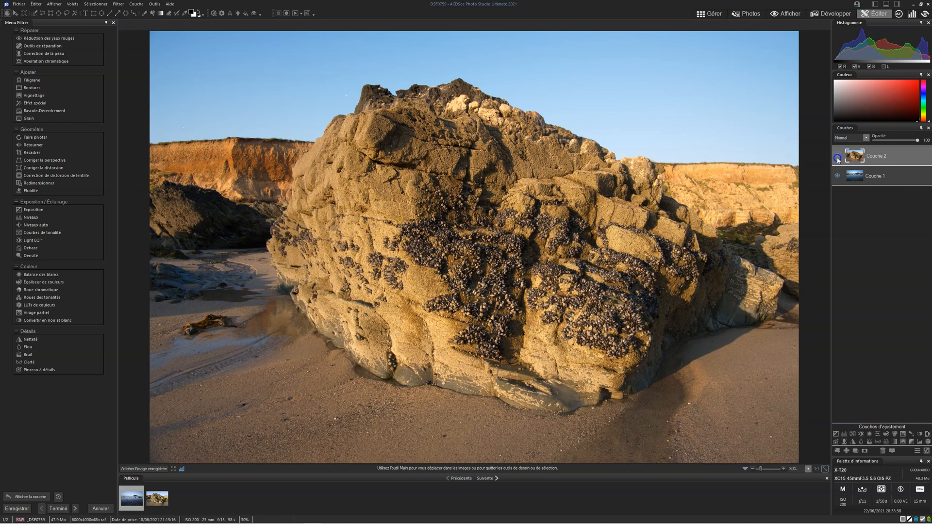
left_click(838, 158)
left_click(837, 158)
- Blend the rock photo layer over the seascape at 50 opacity and reduce it further to 20
left_click(917, 141)
left_click_drag(918, 142, 895, 142)
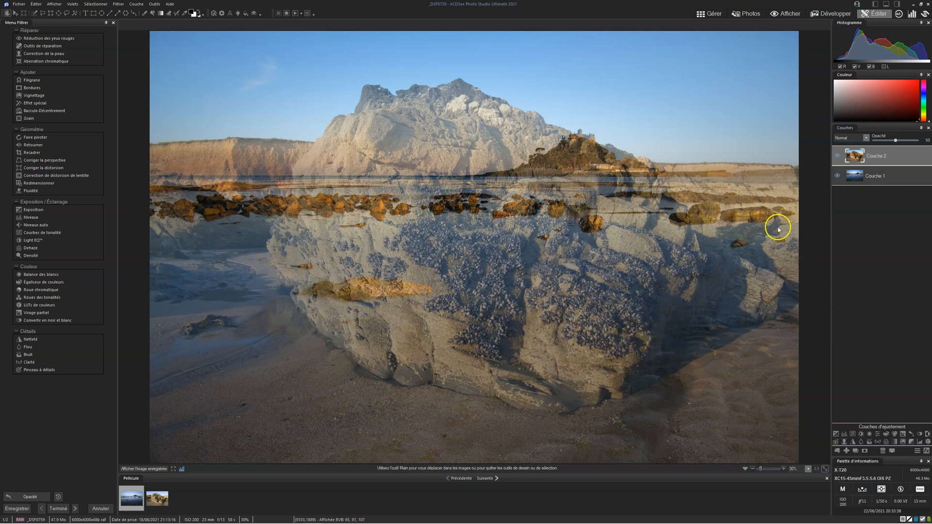
left_click_drag(897, 140, 887, 140)
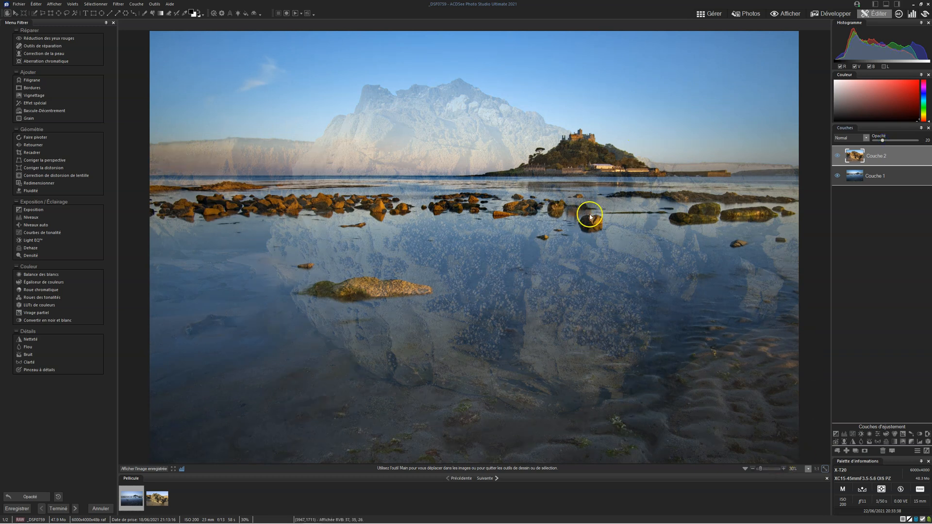
- Restore the rock photo layer's opacity to 100 and look through its available blend modes
double_click(882, 140)
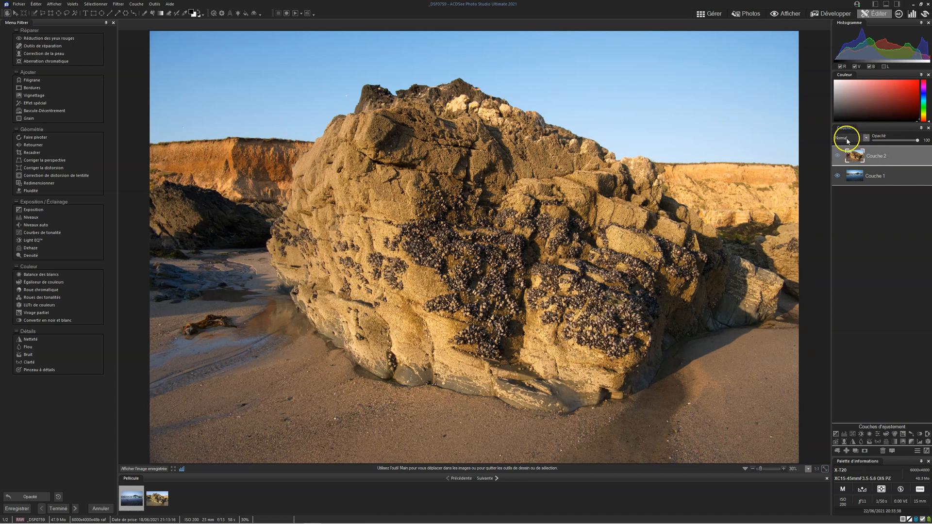
left_click(866, 138)
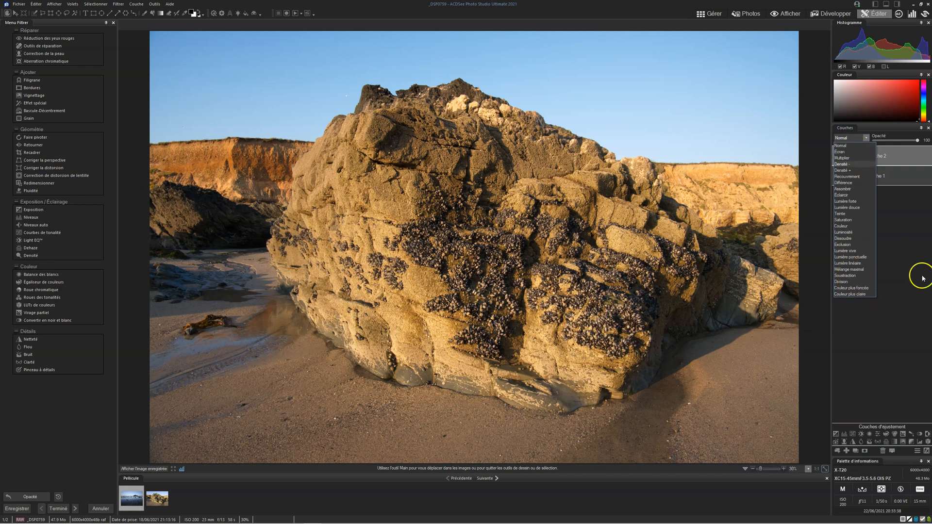
left_click(919, 298)
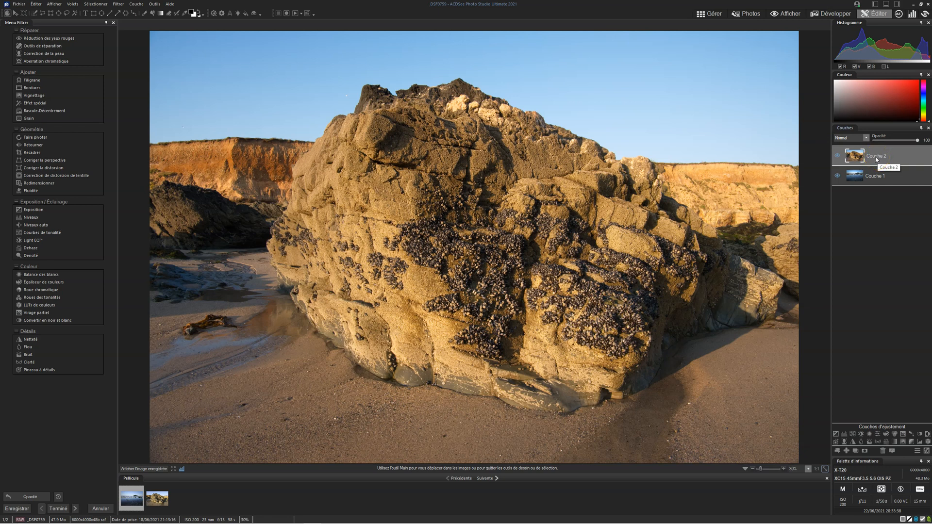
- Blend the rock photo layer in Soustraction mode, vary its opacity and return it to 100
left_click(866, 138)
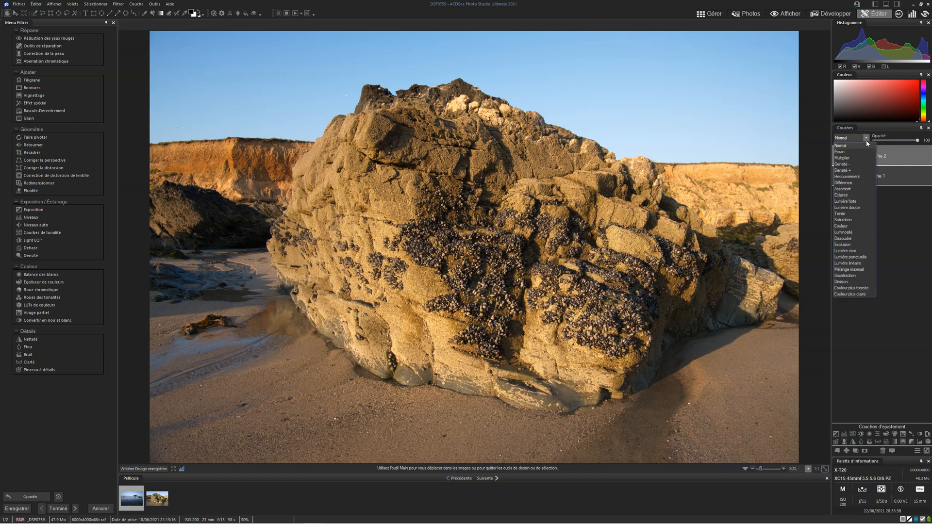
left_click(846, 275)
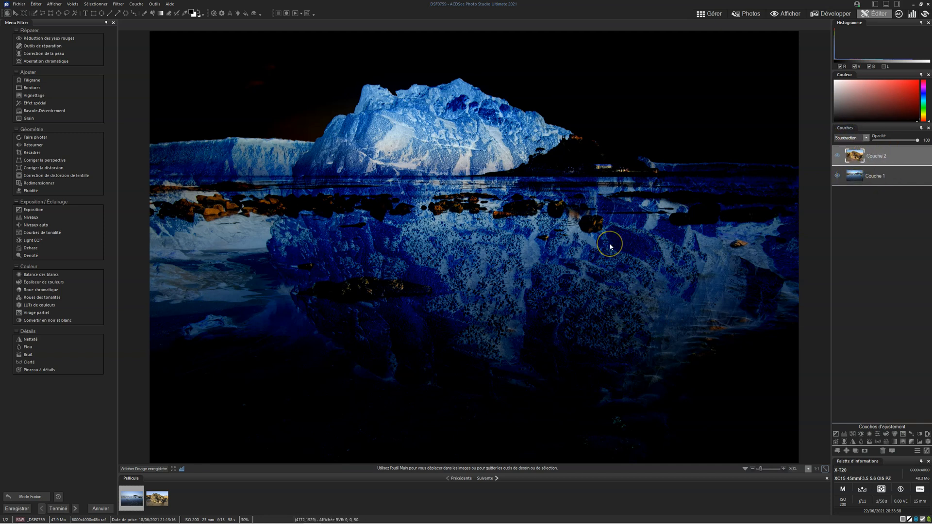
left_click_drag(918, 140, 892, 142)
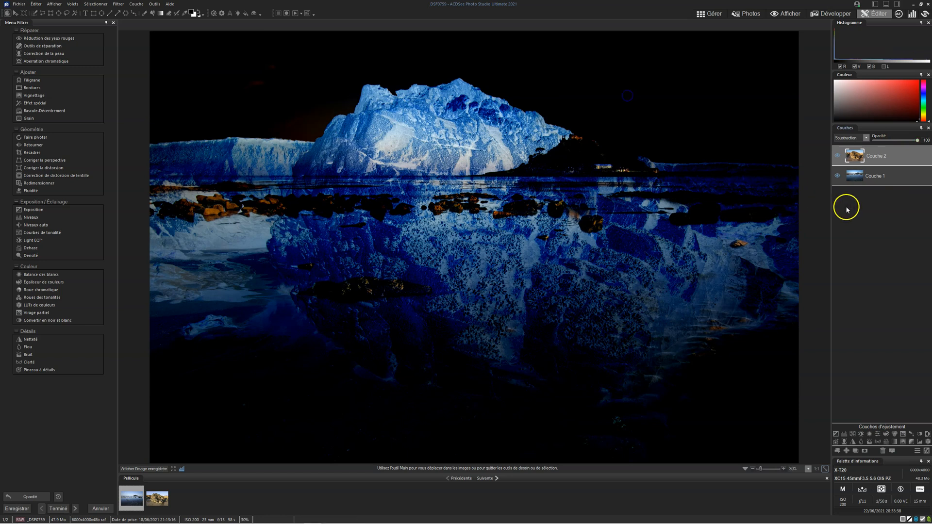
- Try the Teinte, Recouvrement and Assombrir blend modes in turn on the rock photo layer
left_click(849, 138)
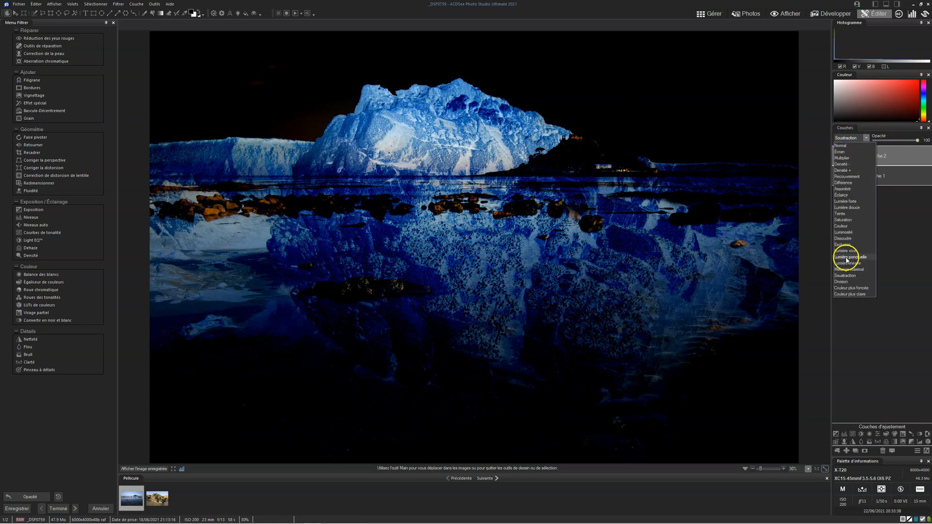
left_click(841, 214)
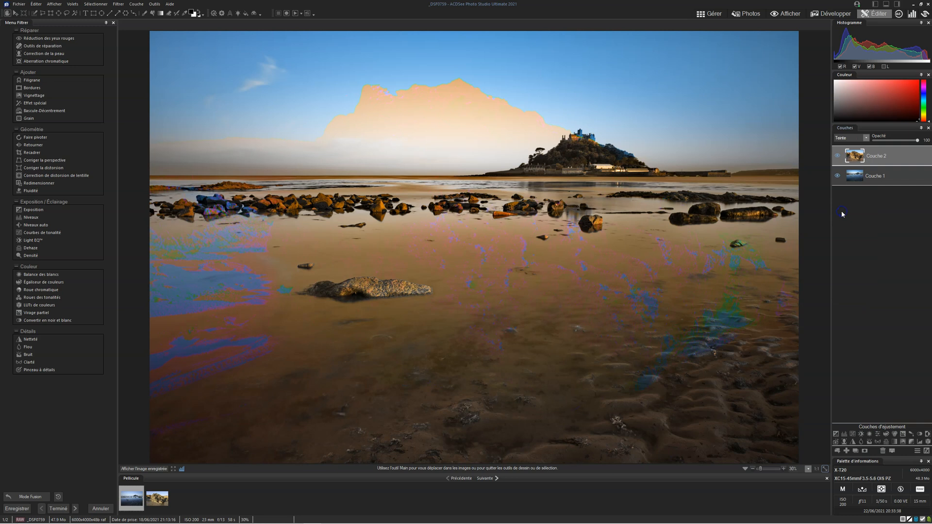
left_click(852, 138)
left_click(853, 176)
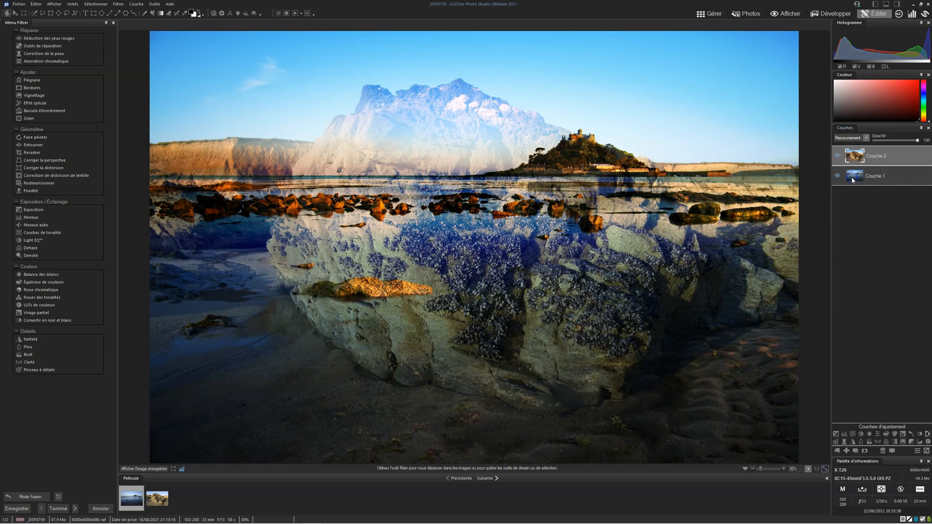
left_click(859, 138)
left_click(843, 189)
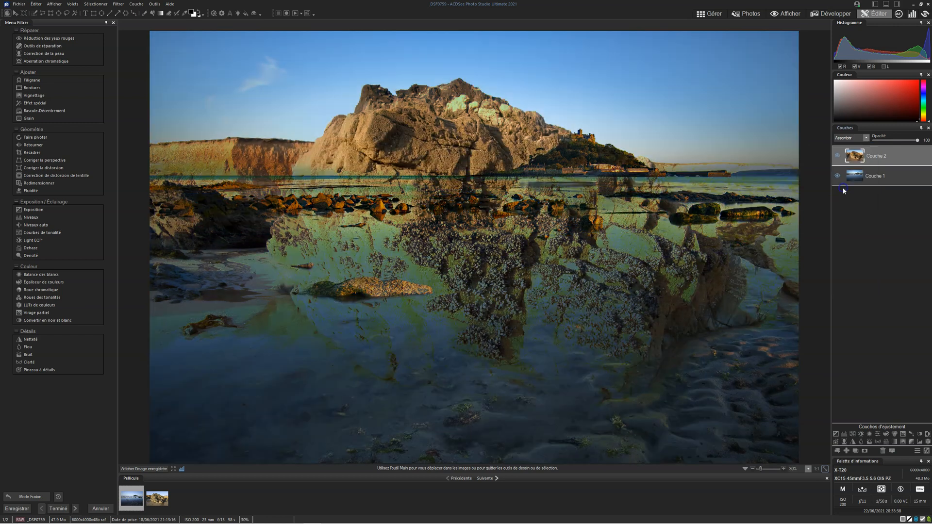
- Try the Lumière douce, Luminosité and Écran blend modes on the rock photo layer, ending on Normal
left_click(854, 139)
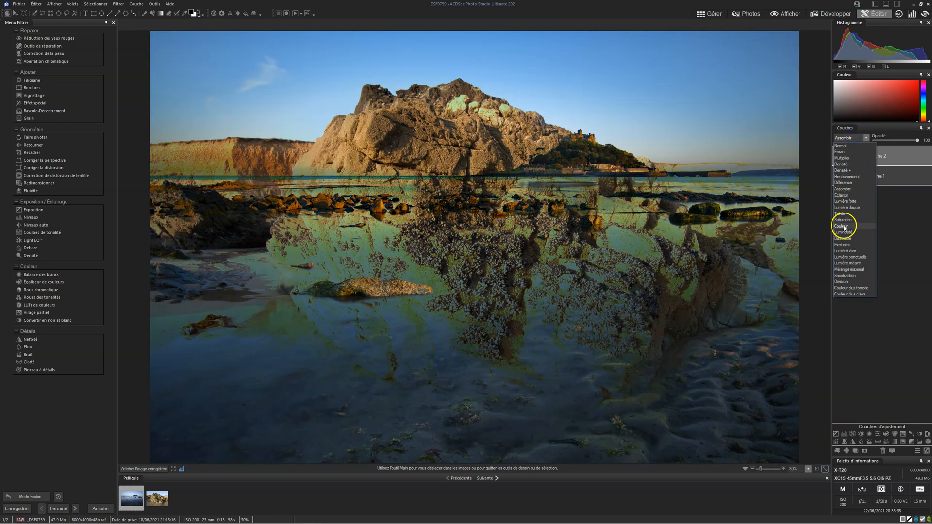
left_click(849, 210)
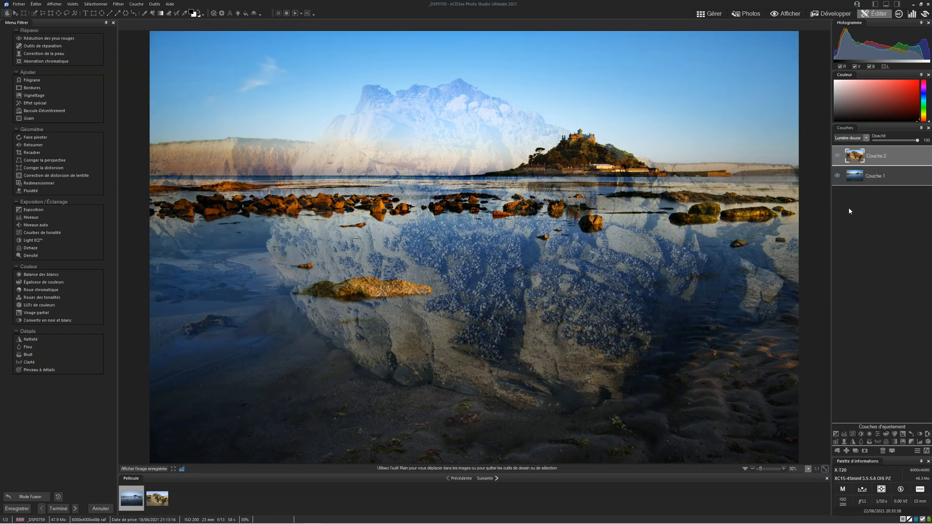
left_click(852, 138)
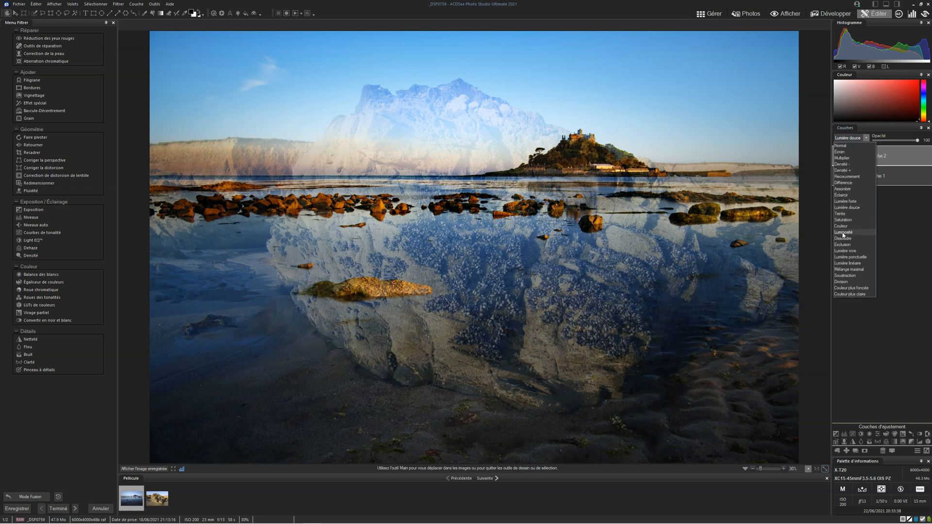
left_click(843, 233)
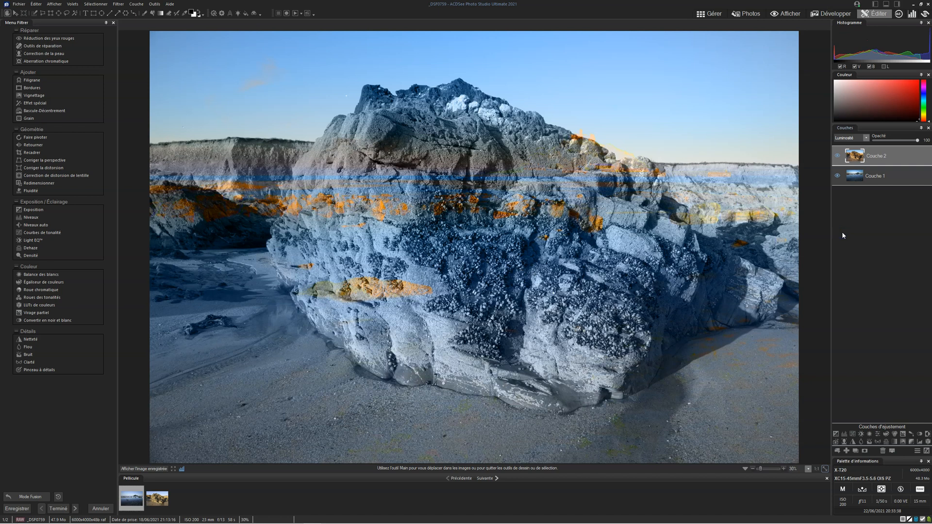
left_click(852, 138)
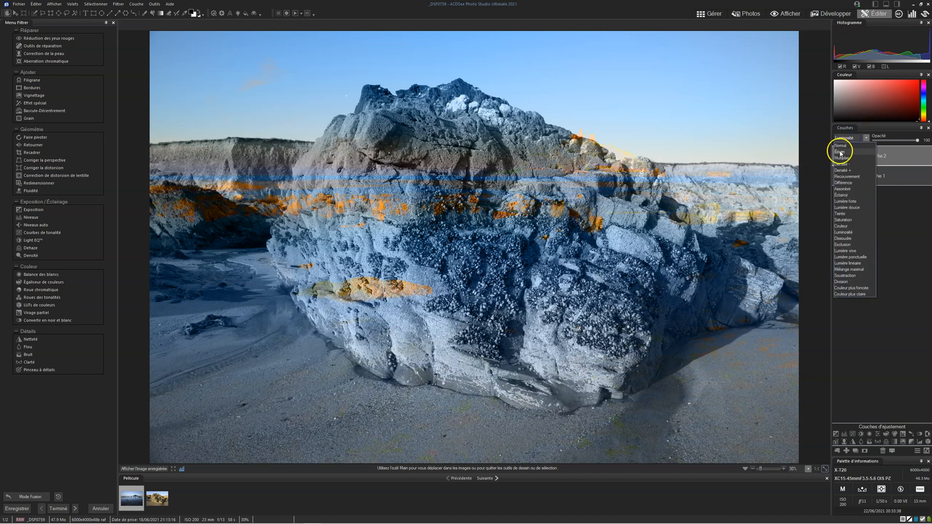
left_click(841, 152)
left_click(845, 139)
left_click(841, 146)
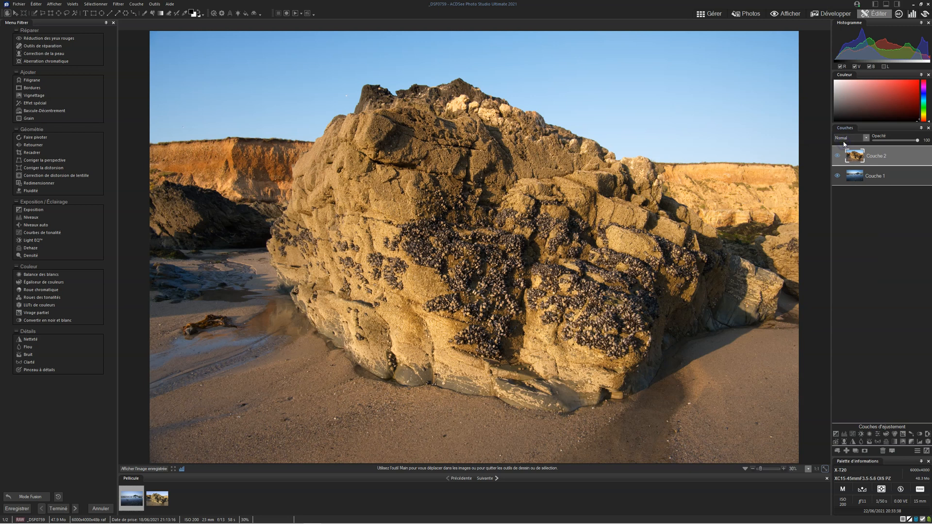
- Compare the Écran and Multiplier blend modes on the rock photo layer and return it to Normal
left_click(844, 141)
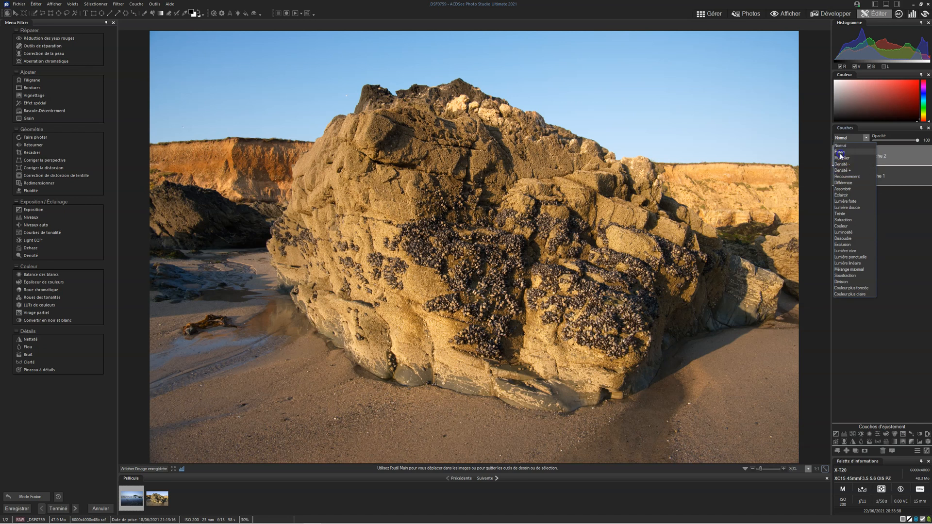
left_click(841, 152)
left_click(849, 138)
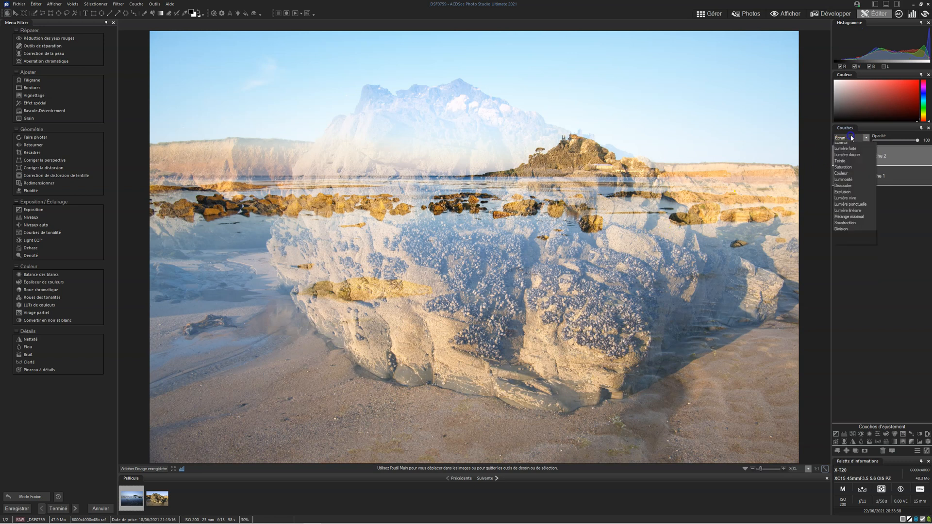
left_click(849, 159)
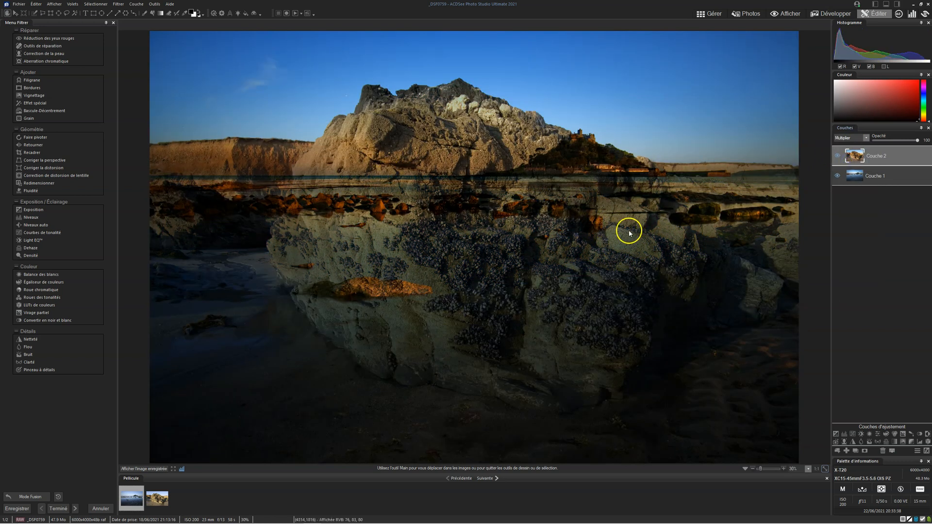
left_click(843, 138)
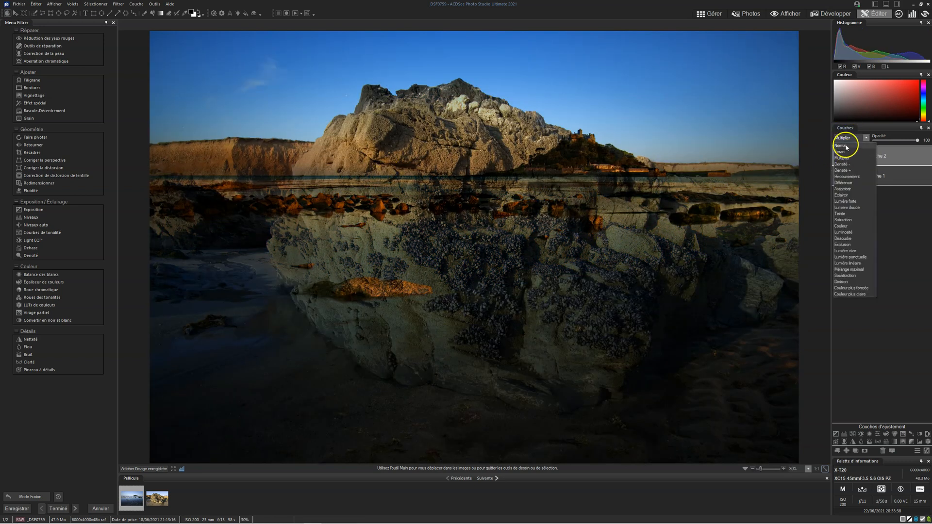
left_click(846, 146)
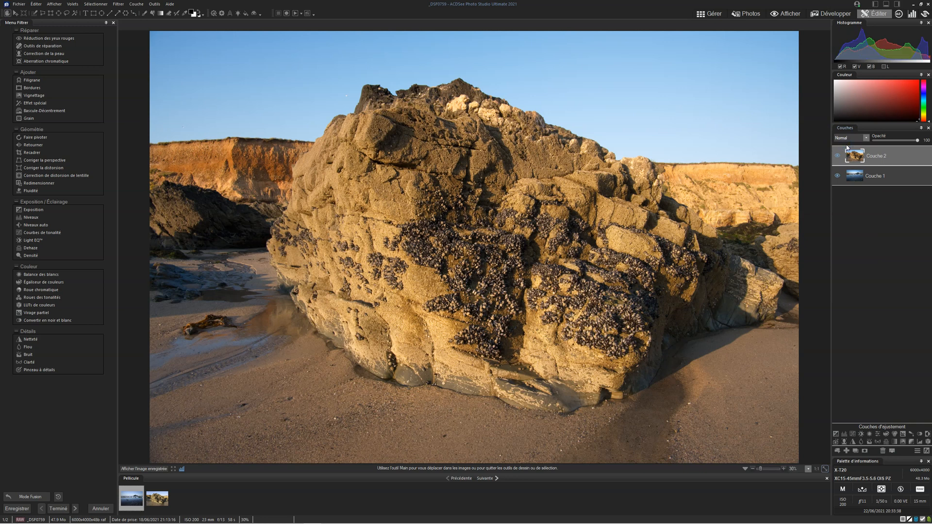